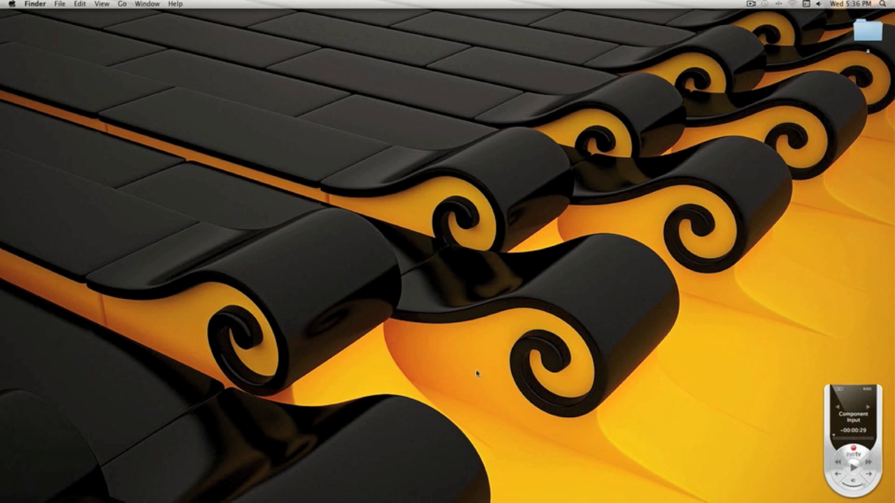
{"action": "left_click_drag", "start_coordinate": [469, 360], "coordinate": [421, 287]}
{"action": "left_click_drag", "start_coordinate": [425, 190], "coordinate": [484, 282]}
{"action": "left_click_drag", "start_coordinate": [420, 189], "coordinate": [486, 256]}
{"action": "left_click_drag", "start_coordinate": [479, 196], "coordinate": [429, 257]}
Open CINEMA 4D and add a text spline reading "Wonka".
{"action": "mouse_move", "coordinate": [727, 498]}
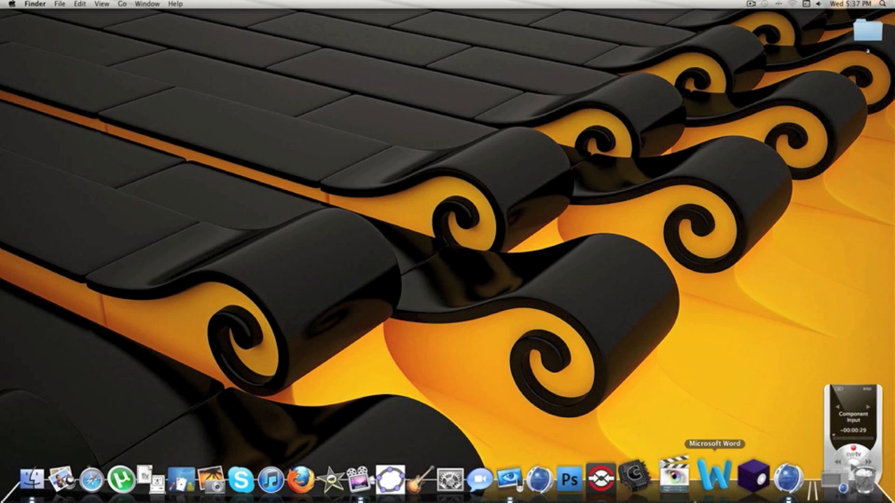
{"action": "left_click", "coordinate": [769, 483]}
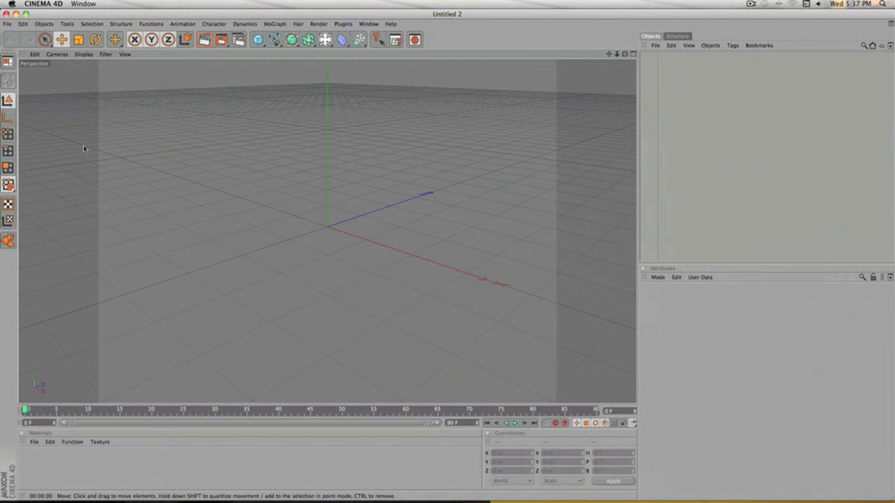
{"action": "left_click_drag", "start_coordinate": [274, 40], "coordinate": [407, 114]}
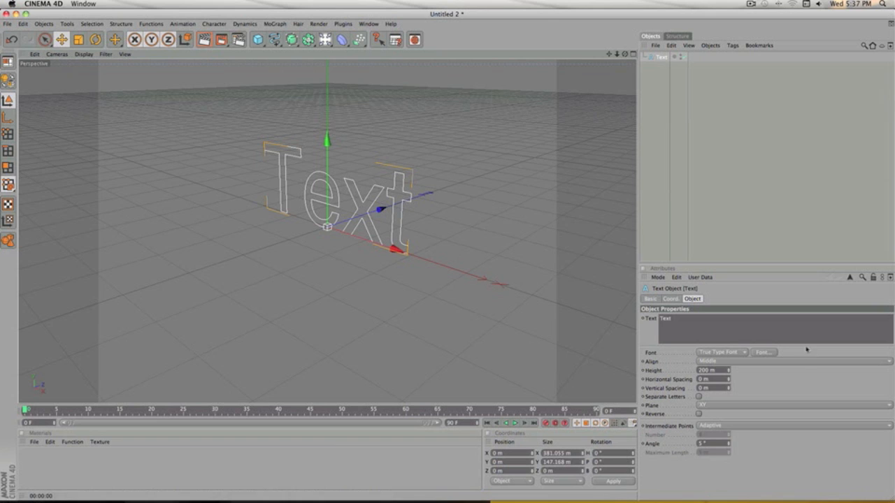
{"action": "left_click_drag", "start_coordinate": [764, 333], "coordinate": [590, 320]}
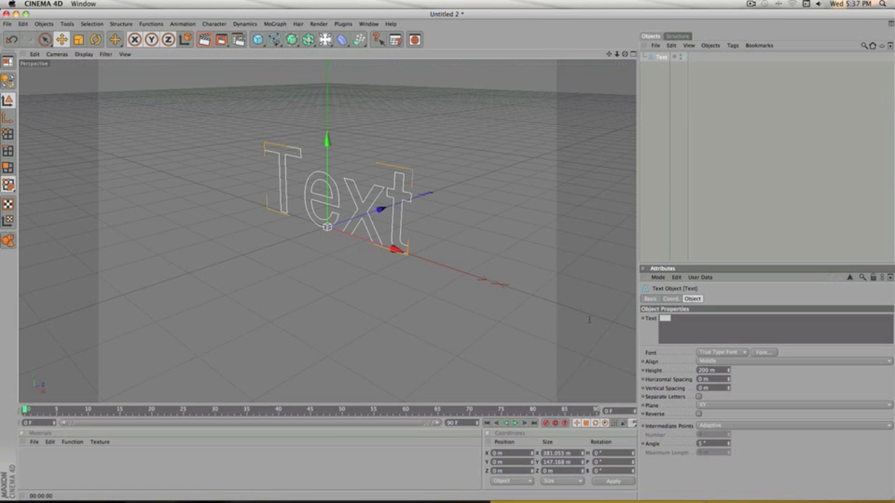
{"action": "type", "text": "w"}
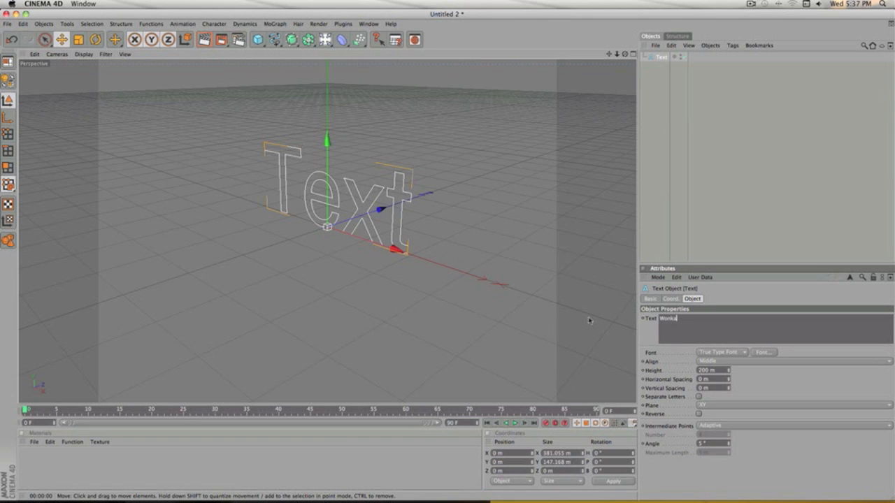
Set the text spline's font to WillyWonka.
{"action": "left_click", "coordinate": [764, 353]}
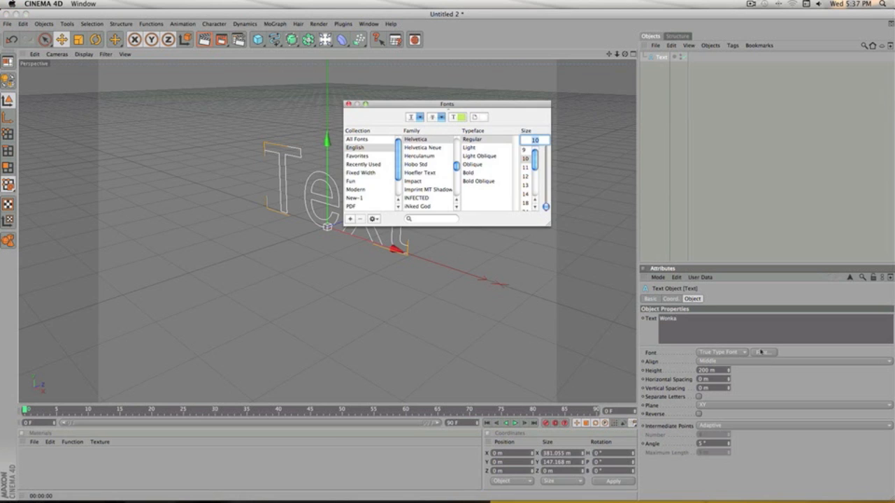
{"action": "scroll", "coordinate": [440, 189], "scroll_direction": "down", "scroll_amount": 3}
{"action": "scroll", "coordinate": [440, 190], "scroll_direction": "down", "scroll_amount": 10}
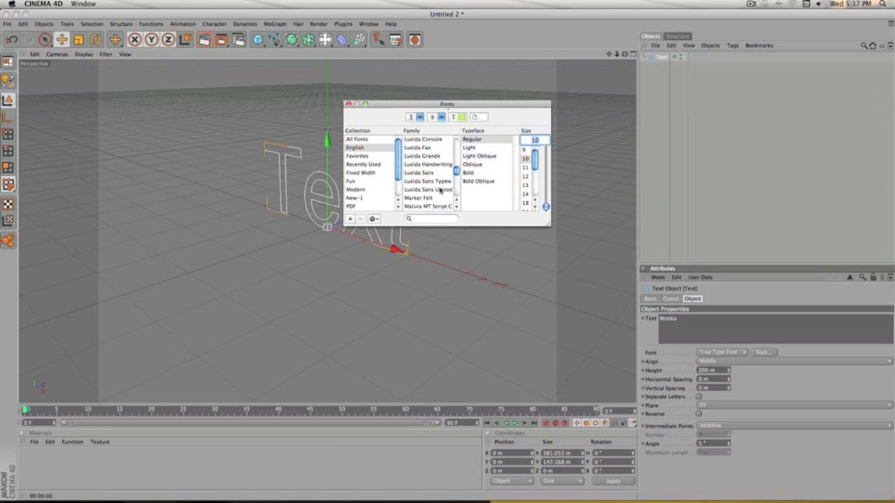
{"action": "scroll", "coordinate": [441, 190], "scroll_direction": "down", "scroll_amount": 15}
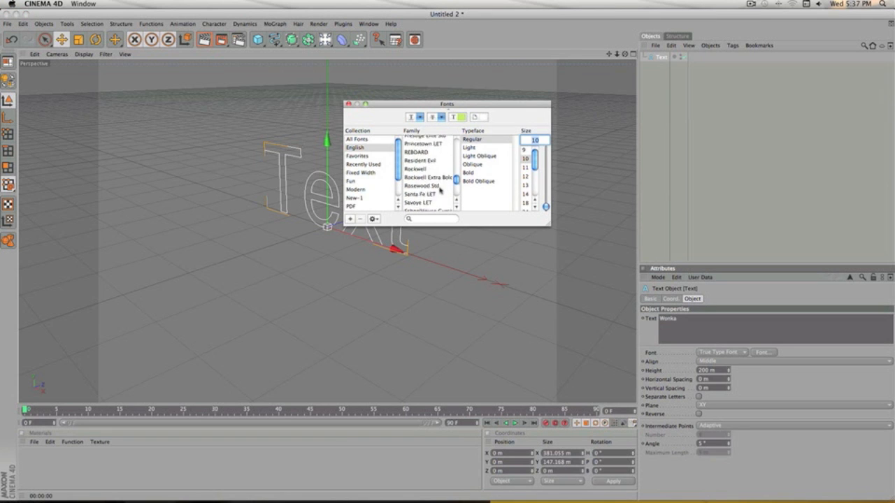
{"action": "scroll", "coordinate": [440, 190], "scroll_direction": "up", "scroll_amount": 6}
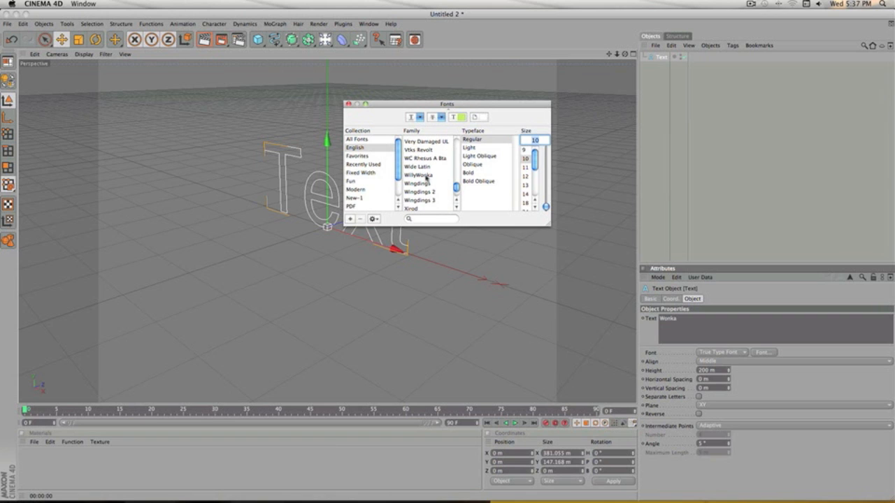
{"action": "left_click", "coordinate": [423, 175]}
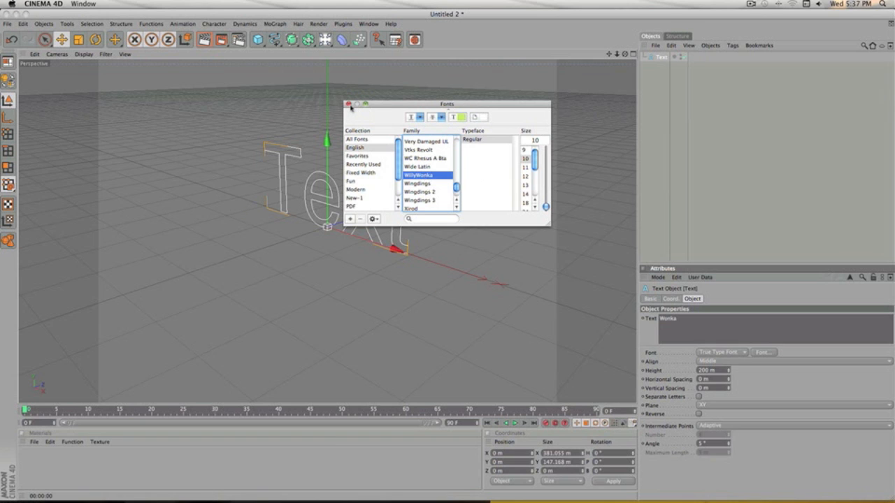
{"action": "left_click", "coordinate": [351, 106]}
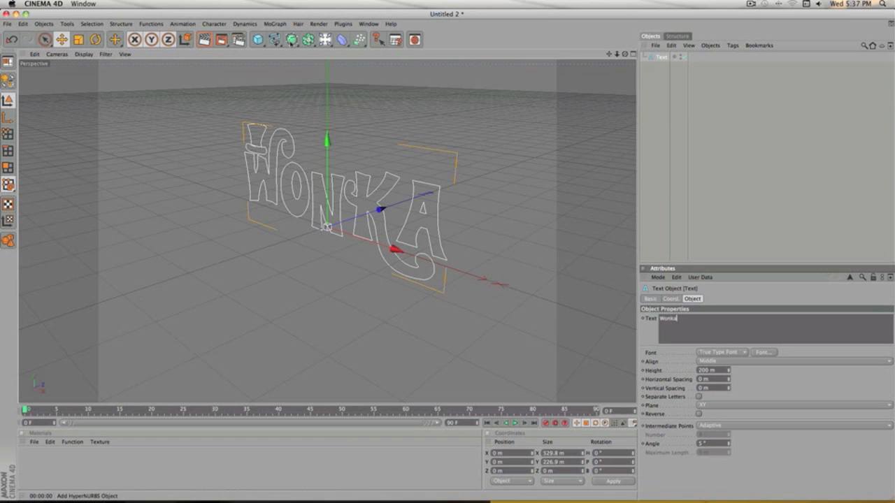
Add an Extrude NURBS and nest the text spline inside it to give the lettering depth.
{"action": "left_click", "coordinate": [291, 40]}
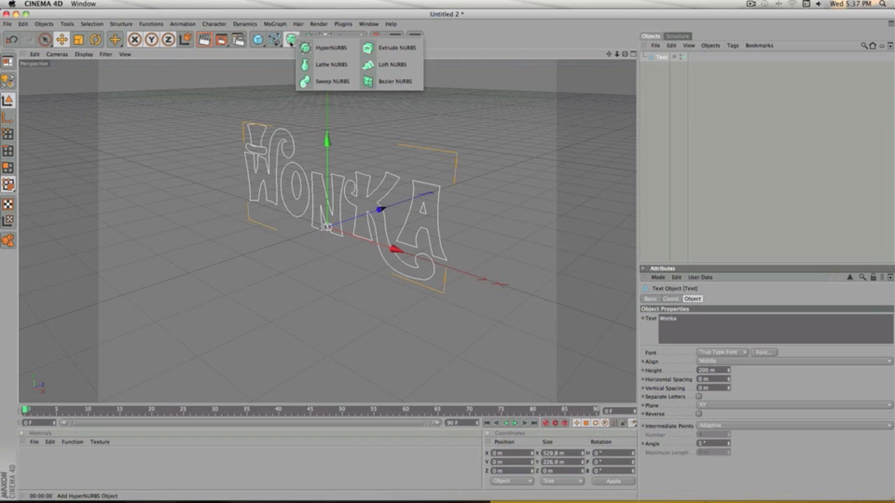
{"action": "left_click", "coordinate": [379, 49]}
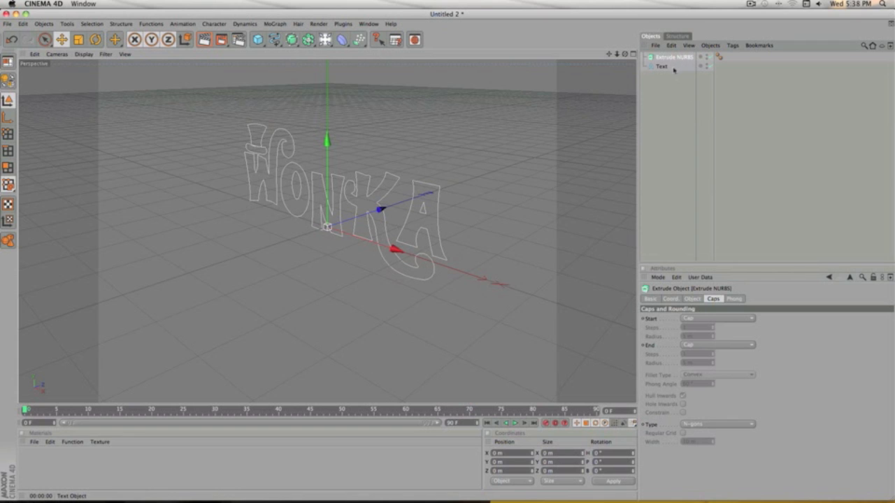
{"action": "left_click_drag", "start_coordinate": [664, 67], "coordinate": [669, 57]}
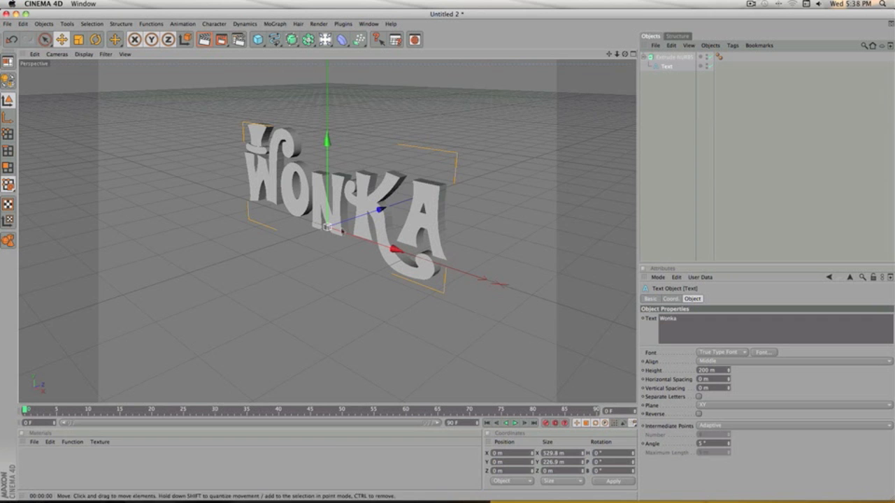
Set the Extrude NURBS Z movement to 25 m.
{"action": "left_click_drag", "start_coordinate": [625, 54], "coordinate": [620, 51]}
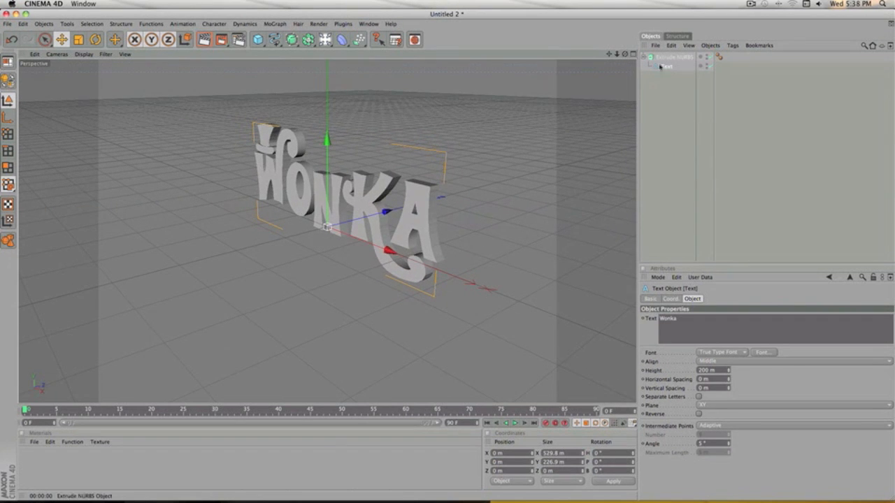
{"action": "left_click", "coordinate": [681, 84]}
{"action": "left_click", "coordinate": [668, 57]}
{"action": "left_click", "coordinate": [695, 299]}
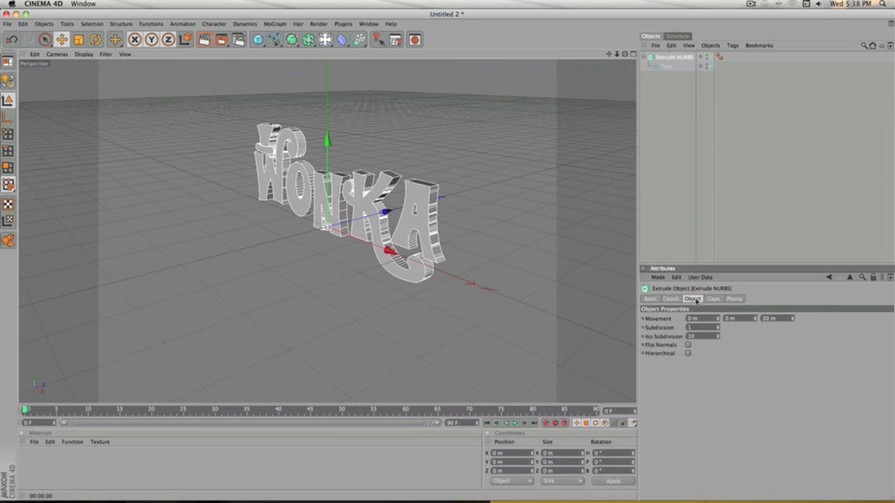
{"action": "left_click_drag", "start_coordinate": [793, 318], "coordinate": [792, 319]}
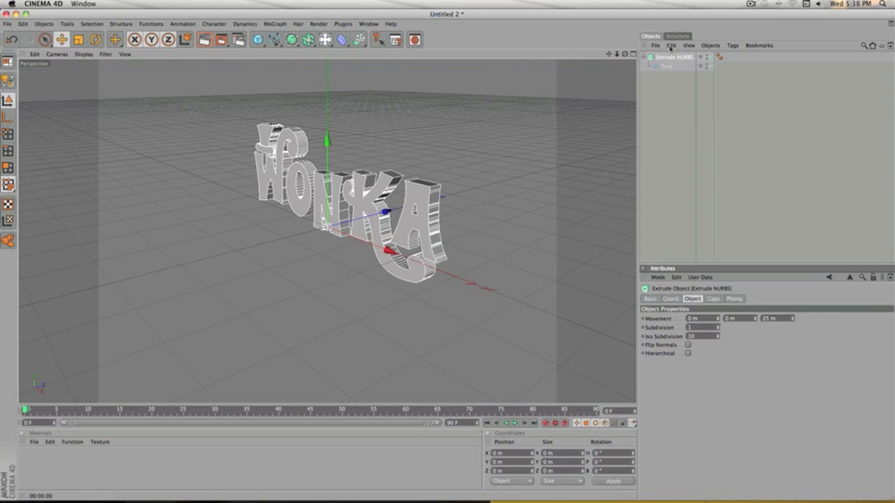
{"action": "left_click", "coordinate": [704, 123]}
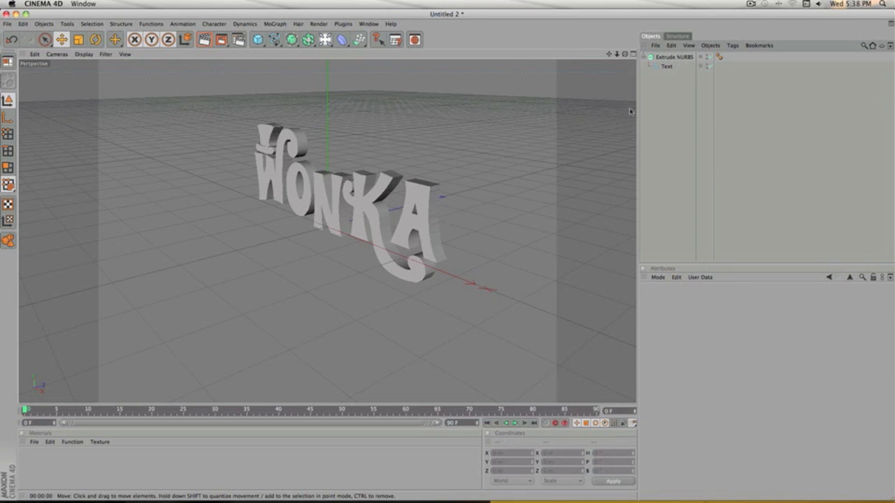
Duplicate the Extrude NURBS together with its text by copying and pasting it.
{"action": "left_click", "coordinate": [667, 66]}
{"action": "left_click", "coordinate": [672, 58]}
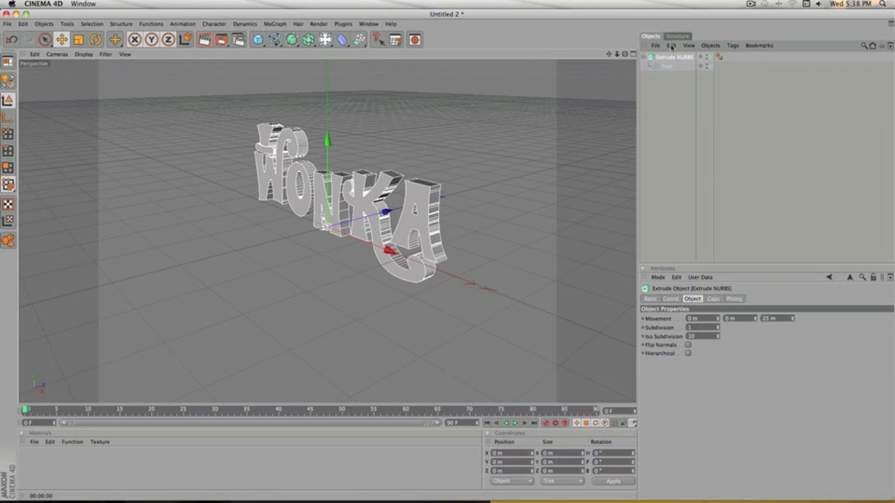
{"action": "left_click", "coordinate": [672, 46]}
{"action": "left_click", "coordinate": [680, 90]}
{"action": "left_click", "coordinate": [671, 45]}
{"action": "left_click", "coordinate": [683, 98]}
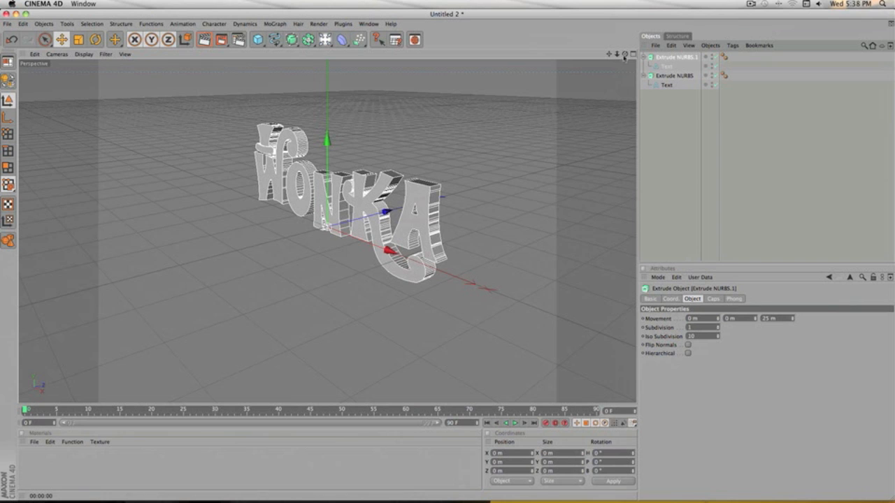
Set the duplicate extrusion's Z movement to 14 m and shift it along Z to about 5.5 m.
{"action": "left_click_drag", "start_coordinate": [624, 58], "coordinate": [570, 59]}
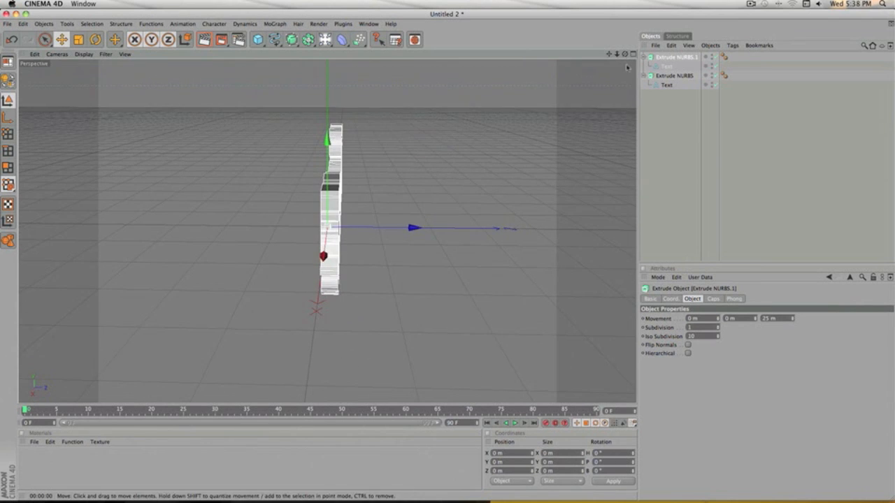
{"action": "left_click_drag", "start_coordinate": [793, 319], "coordinate": [793, 320]}
{"action": "left_click", "coordinate": [793, 320]}
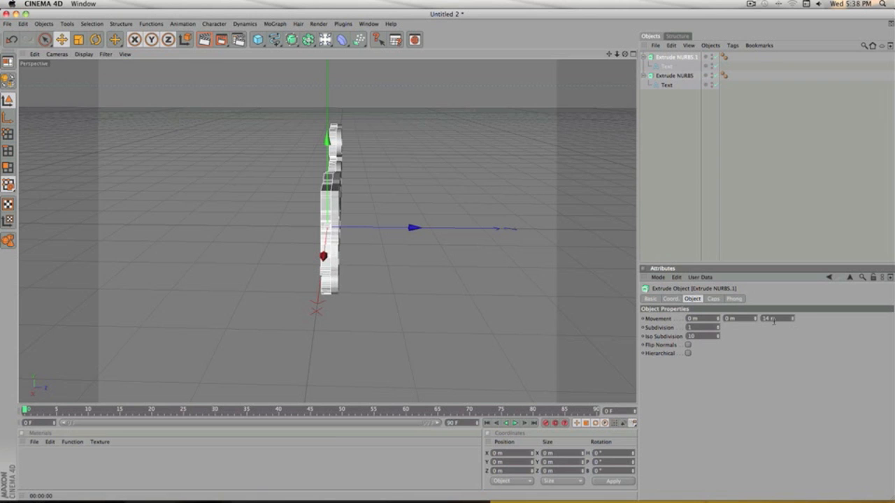
{"action": "left_click_drag", "start_coordinate": [354, 230], "coordinate": [358, 230]}
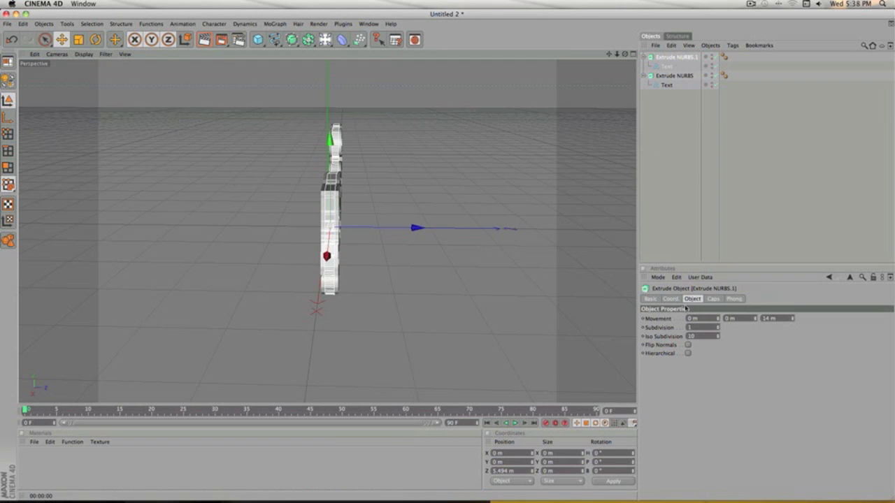
Set both the start and end caps of the duplicate extrusion to Fillet Cap.
{"action": "left_click", "coordinate": [712, 298]}
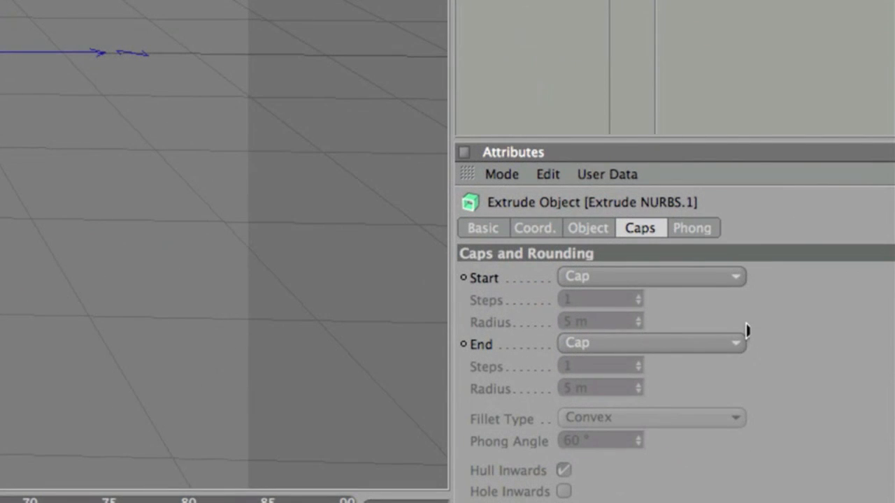
{"action": "left_click", "coordinate": [660, 357]}
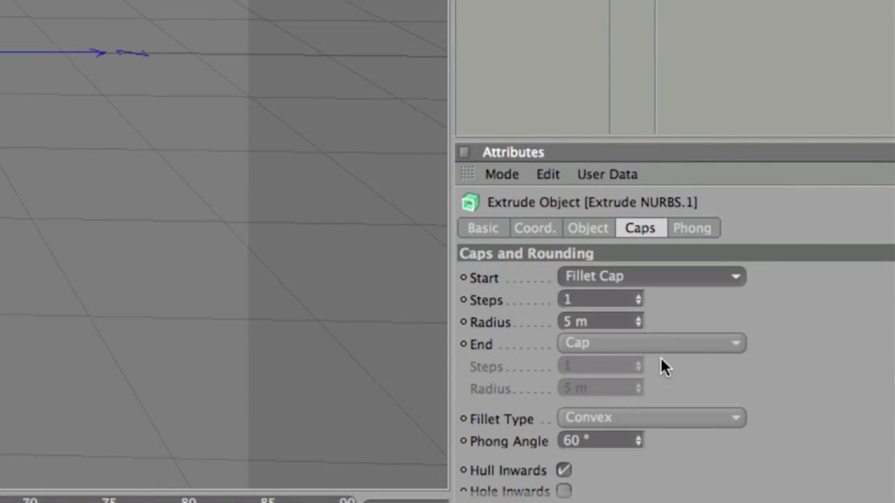
{"action": "left_click", "coordinate": [738, 343]}
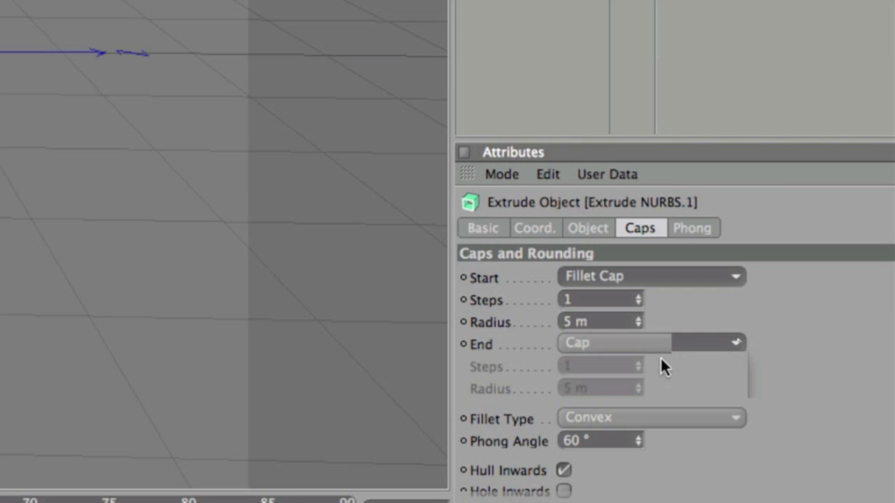
{"action": "left_click", "coordinate": [660, 358]}
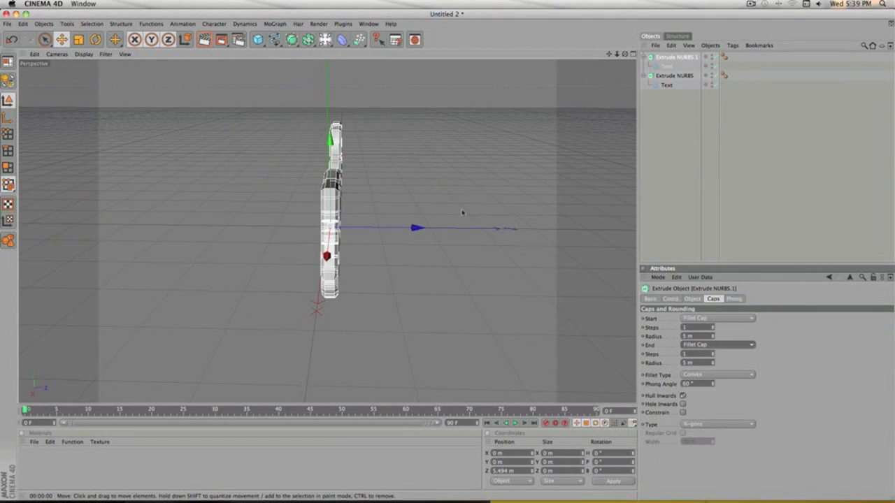
Render the active view at an angle to check the layered Wonka lettering.
{"action": "left_click_drag", "start_coordinate": [625, 54], "coordinate": [545, 65]}
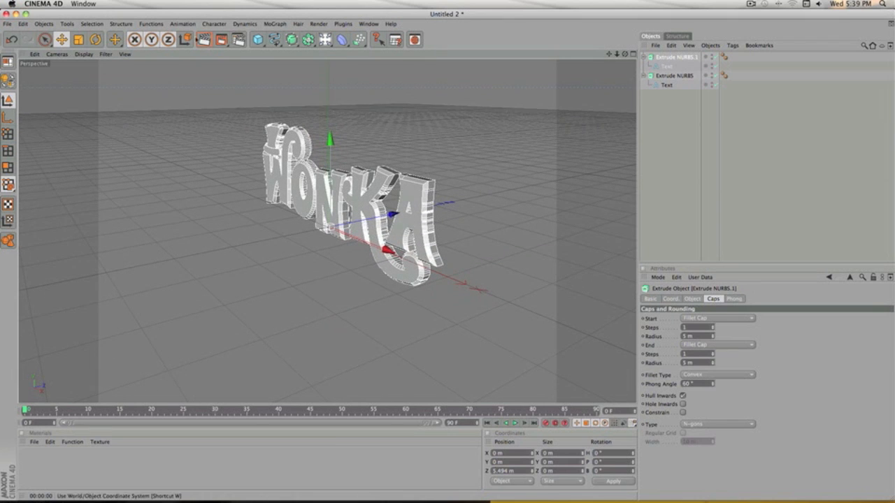
{"action": "left_click", "coordinate": [204, 39]}
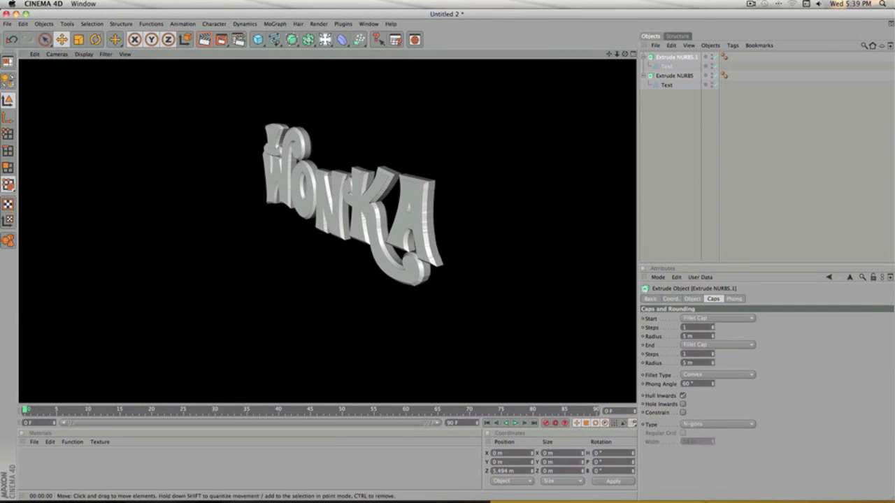
{"action": "left_click", "coordinate": [238, 111]}
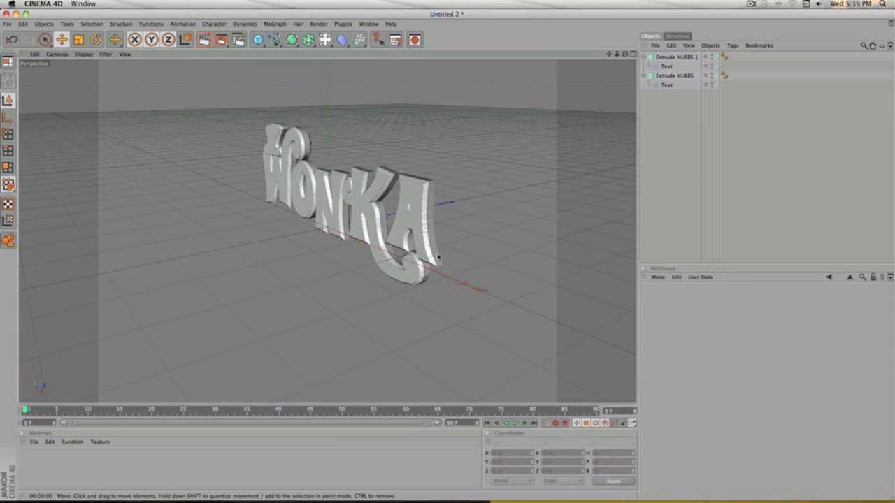
Create two new materials for the lettering.
{"action": "left_click", "coordinate": [37, 477]}
{"action": "double_click", "coordinate": [38, 477]}
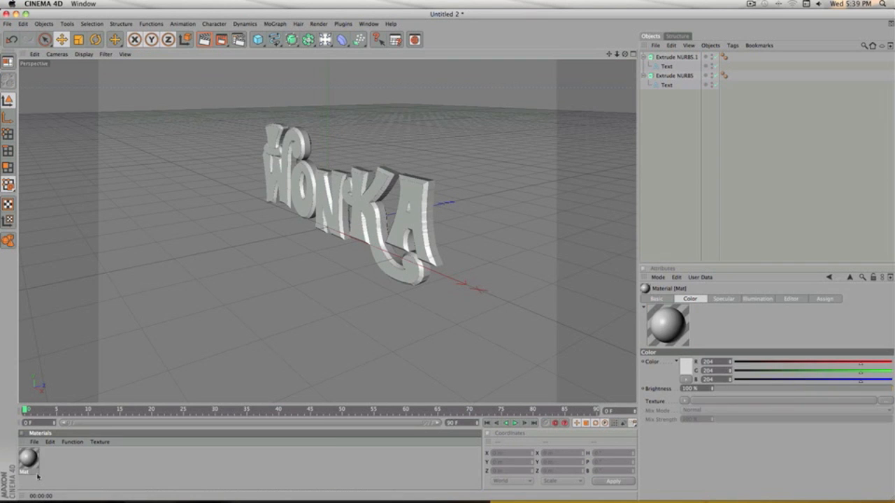
{"action": "double_click", "coordinate": [38, 476]}
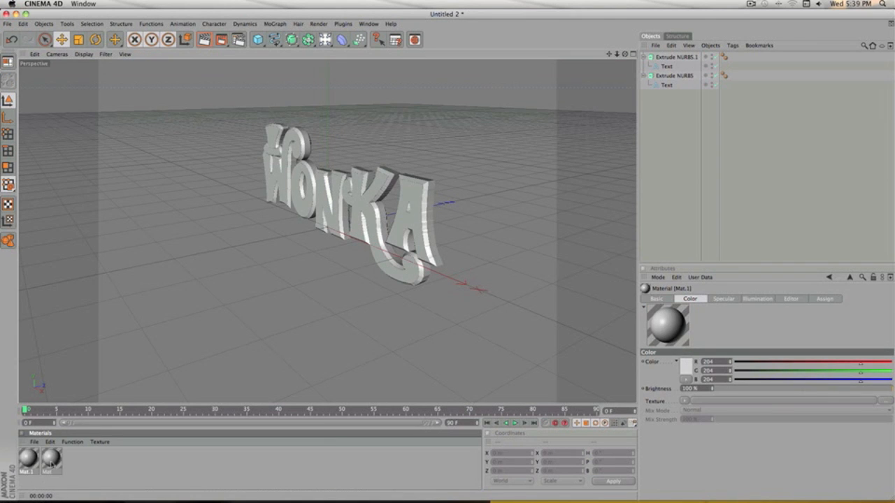
Set the color of the material Mat to purple with RGB 128, 35, 128.
{"action": "double_click", "coordinate": [51, 461]}
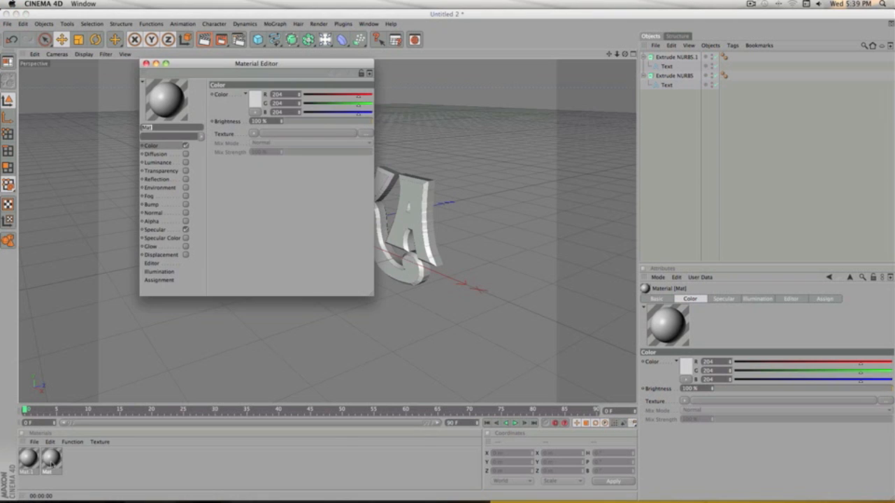
{"action": "left_click", "coordinate": [255, 104]}
{"action": "left_click", "coordinate": [301, 74]}
{"action": "left_click", "coordinate": [246, 99]}
{"action": "left_click_drag", "start_coordinate": [246, 99], "coordinate": [244, 101]}
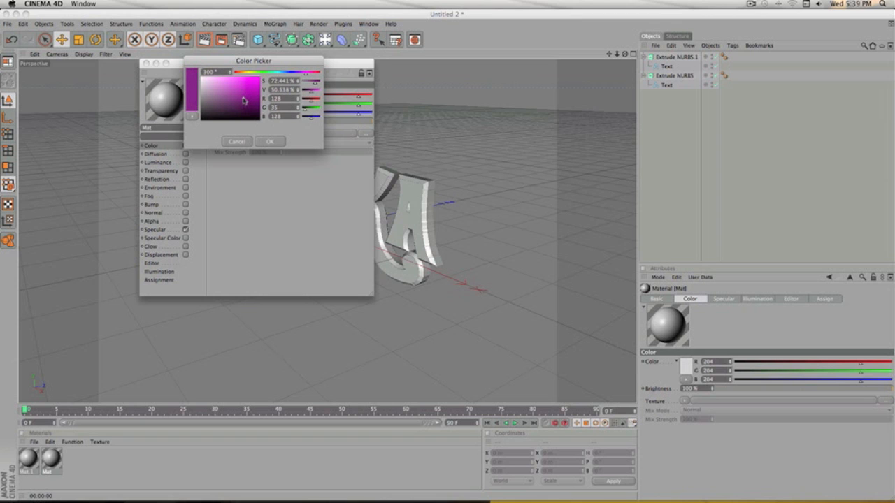
{"action": "left_click", "coordinate": [269, 142]}
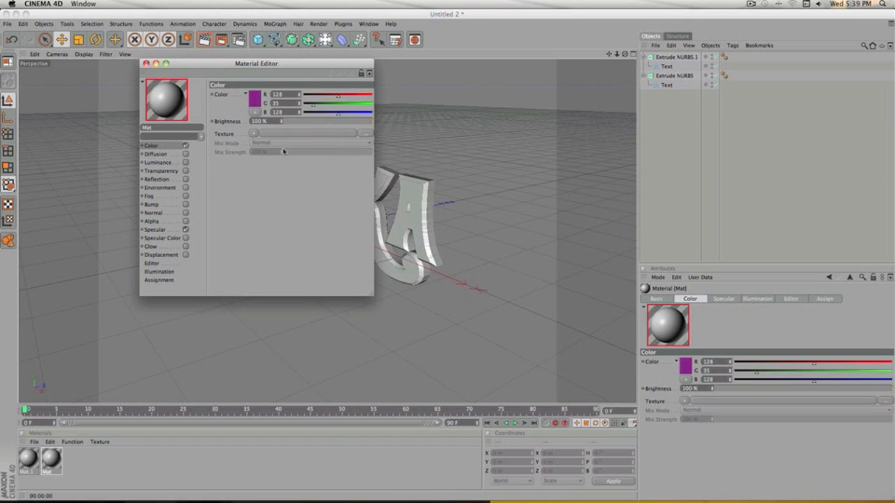
Set the color of the material Mat.1 to near black with RGB 2, 2, 2.
{"action": "left_click", "coordinate": [146, 63]}
{"action": "double_click", "coordinate": [28, 459]}
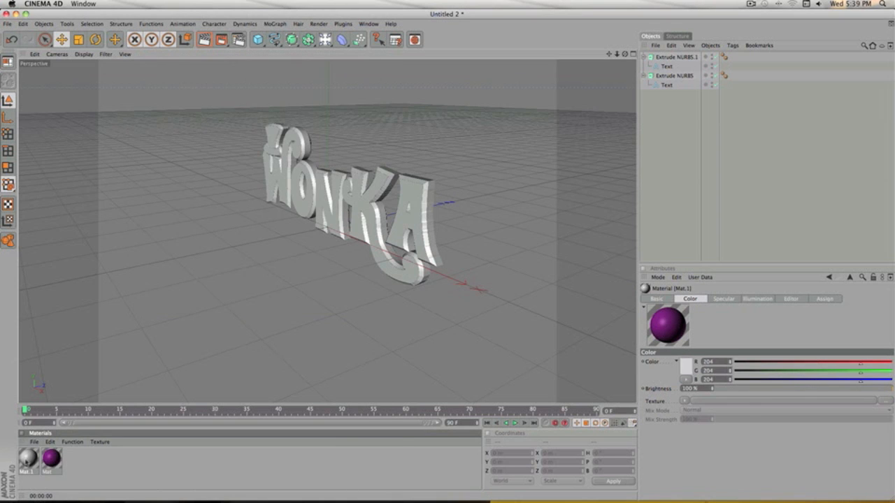
{"action": "left_click", "coordinate": [254, 103]}
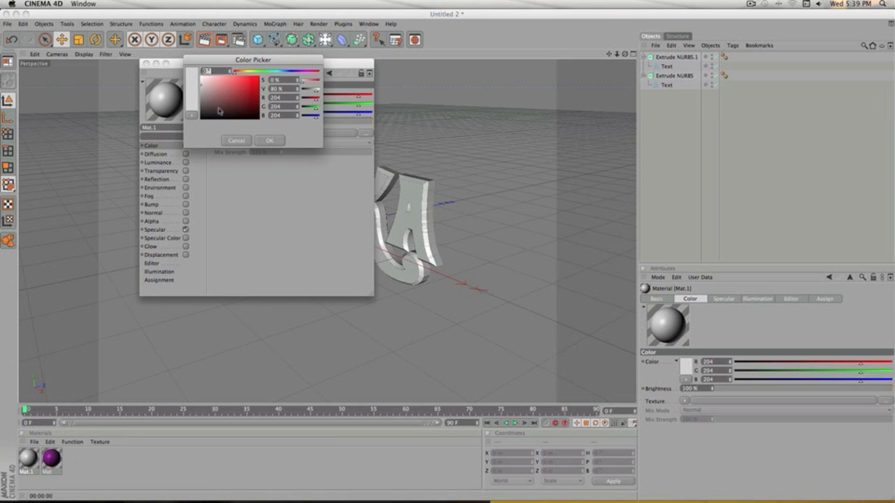
{"action": "left_click", "coordinate": [202, 118]}
{"action": "left_click", "coordinate": [270, 141]}
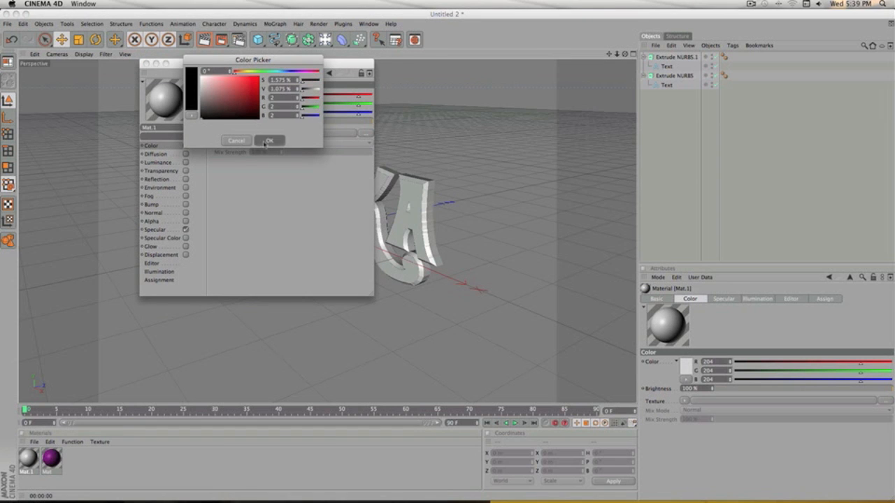
Enable Reflection on the black material Mat.1 and lower the reflection brightness to about 32%.
{"action": "left_click", "coordinate": [186, 179]}
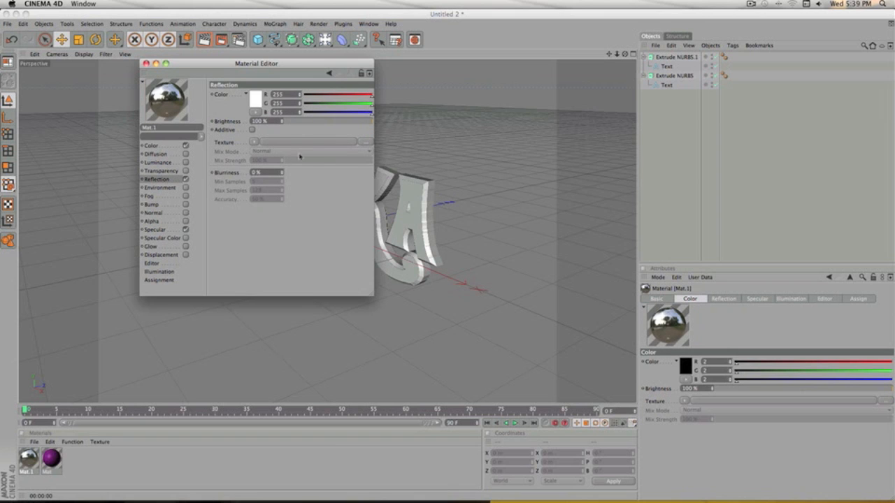
{"action": "left_click", "coordinate": [321, 122]}
{"action": "left_click", "coordinate": [312, 122]}
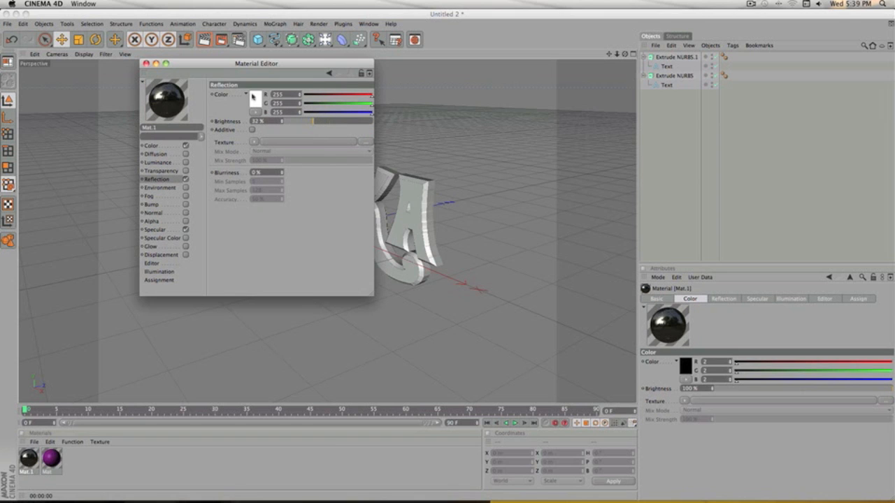
{"action": "left_click", "coordinate": [146, 64]}
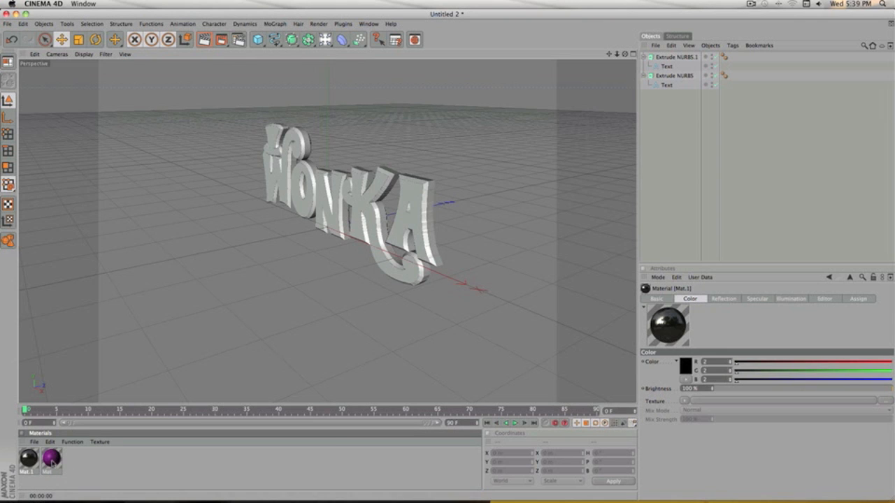
Apply the purple material Mat to the front lettering and the black material Mat.1 to the thicker lettering behind it.
{"action": "left_click_drag", "start_coordinate": [52, 463], "coordinate": [288, 185]}
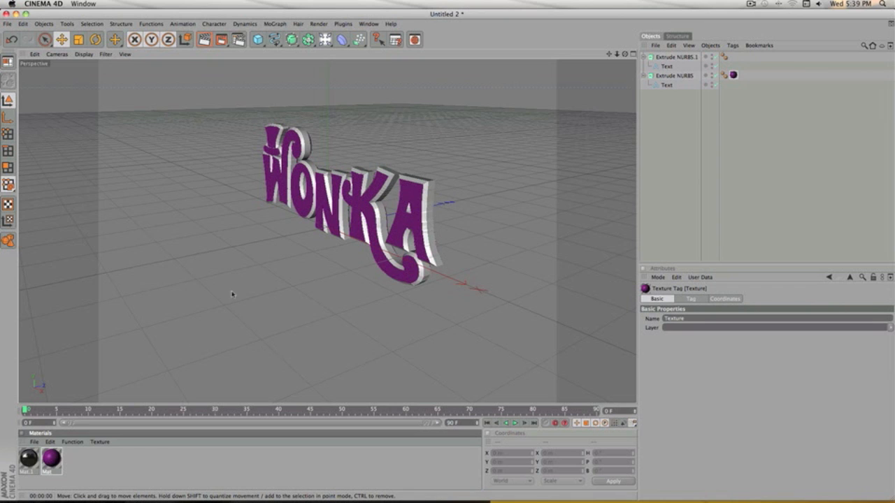
{"action": "left_click_drag", "start_coordinate": [24, 462], "coordinate": [351, 184]}
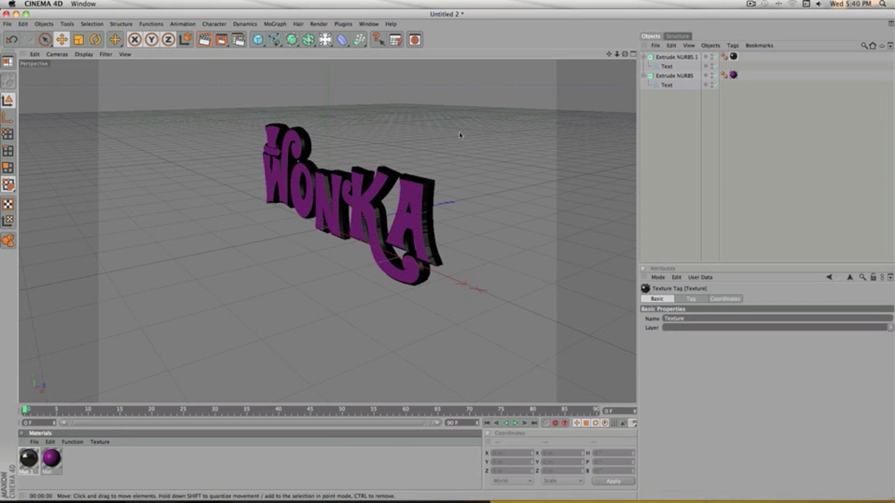
Render the active view from a more frontal angle to check the purple and black lettering.
{"action": "left_click_drag", "start_coordinate": [625, 53], "coordinate": [692, 60]}
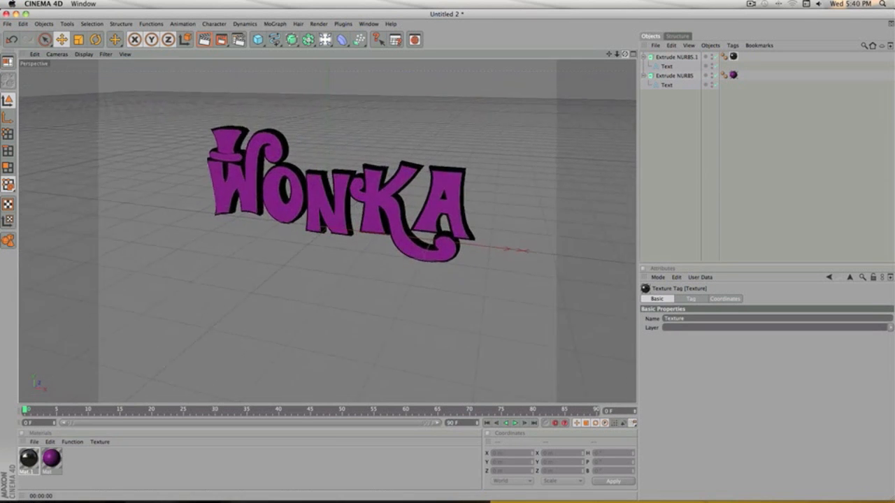
{"action": "left_click", "coordinate": [204, 40]}
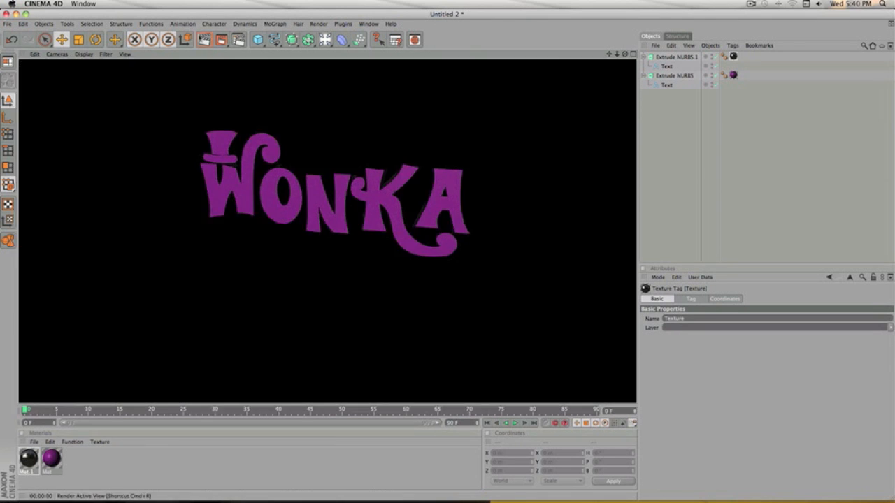
{"action": "left_click", "coordinate": [270, 105]}
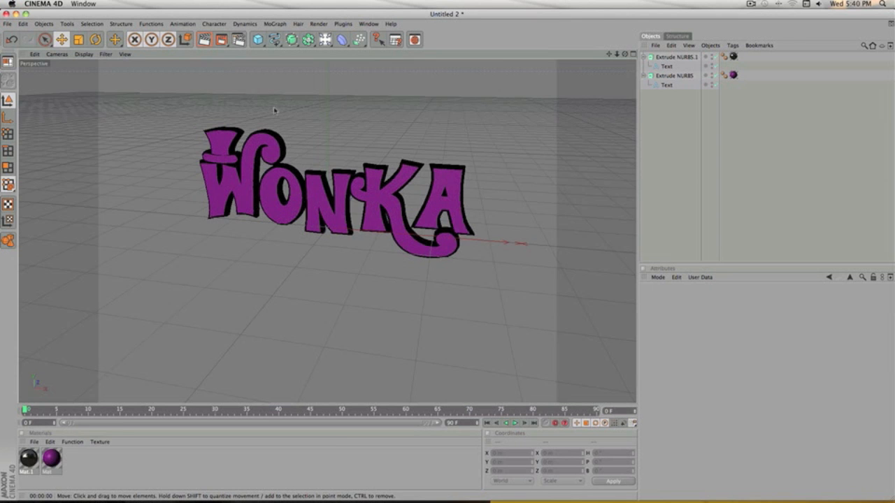
Add a Sky object to the scene and render the active view to check the reflections on the lettering.
{"action": "left_click_drag", "start_coordinate": [625, 55], "coordinate": [635, 73]}
{"action": "left_click_drag", "start_coordinate": [326, 39], "coordinate": [470, 86]}
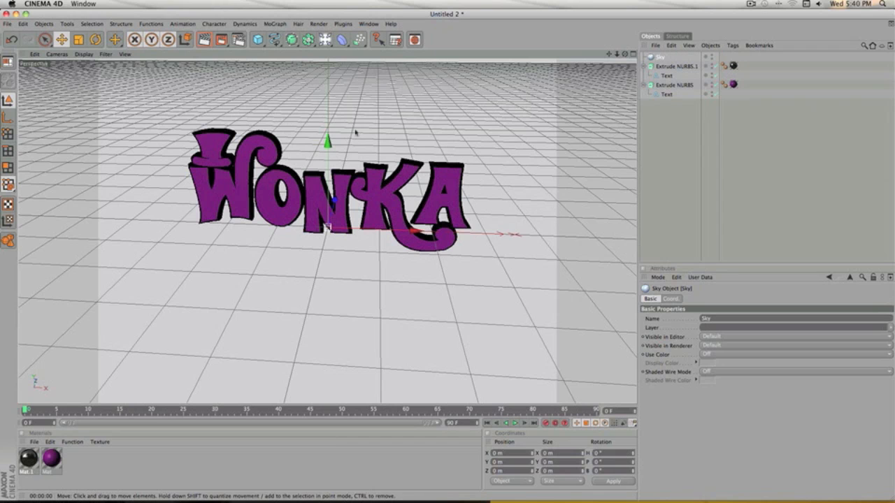
{"action": "left_click", "coordinate": [204, 40]}
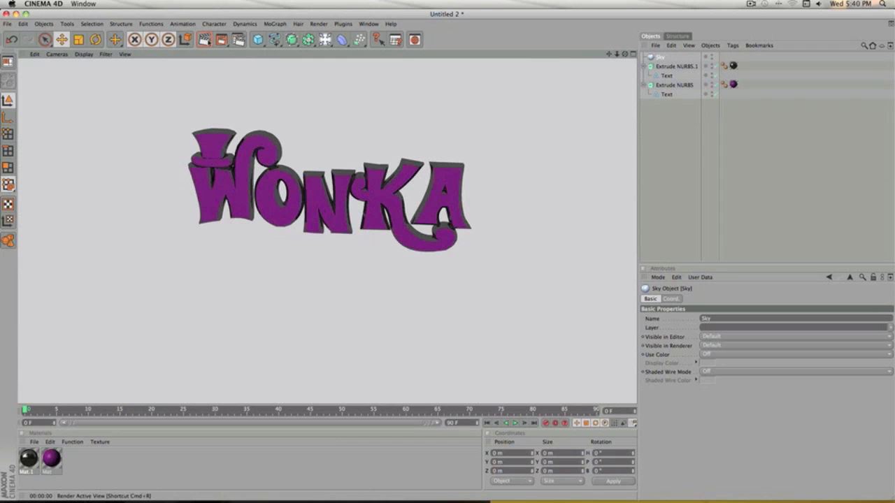
{"action": "left_click", "coordinate": [549, 93]}
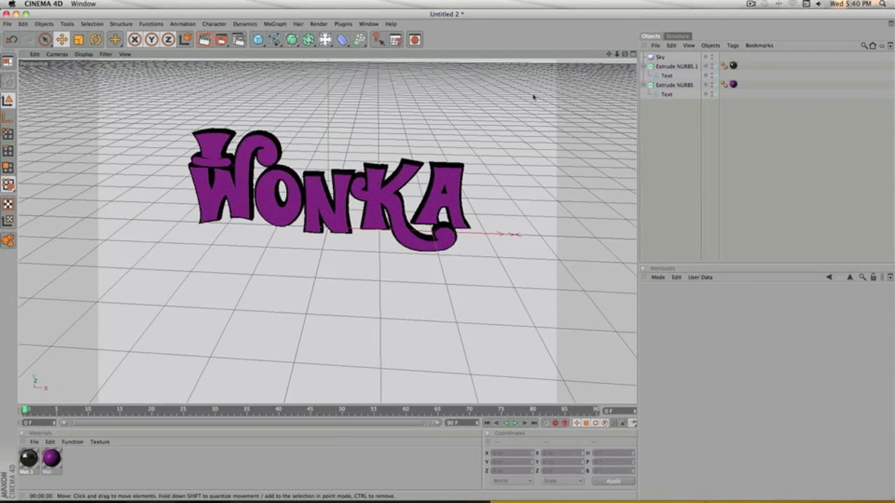
Set the render output size to 1280 × 720 pixels, keeping the lettering in a near-frontal view.
{"action": "left_click_drag", "start_coordinate": [625, 54], "coordinate": [635, 54]}
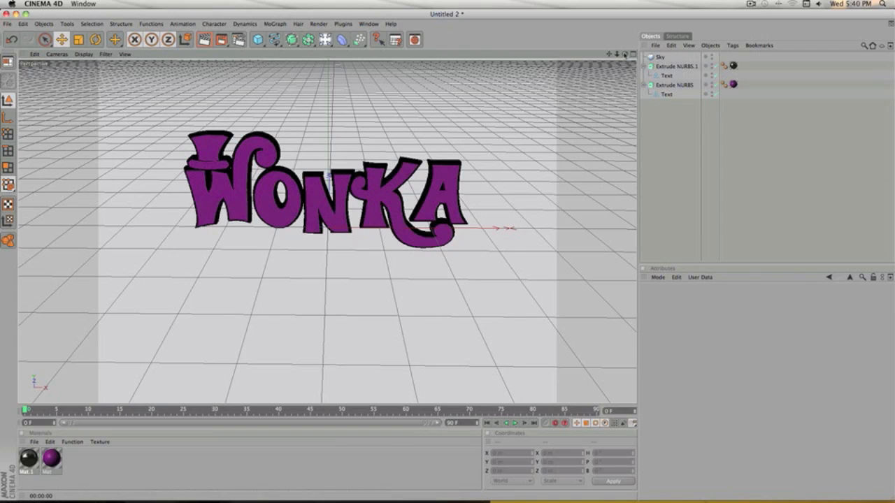
{"action": "left_click_drag", "start_coordinate": [625, 55], "coordinate": [565, 60]}
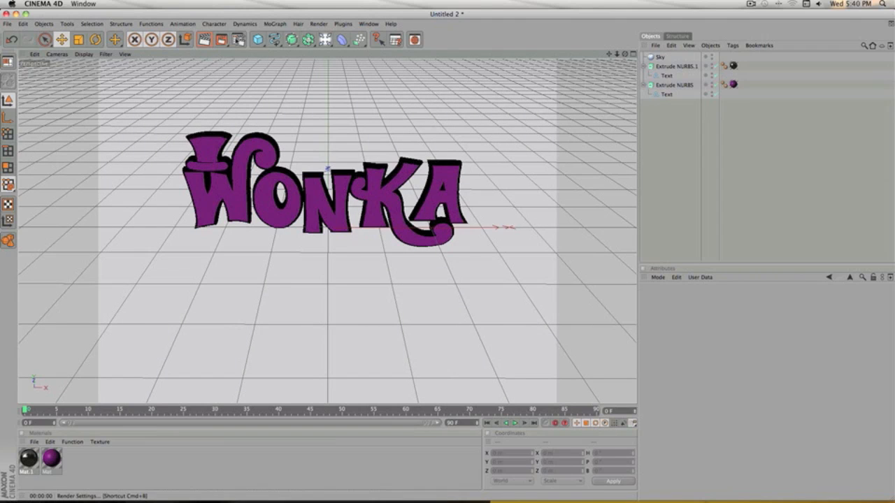
{"action": "left_click", "coordinate": [238, 40]}
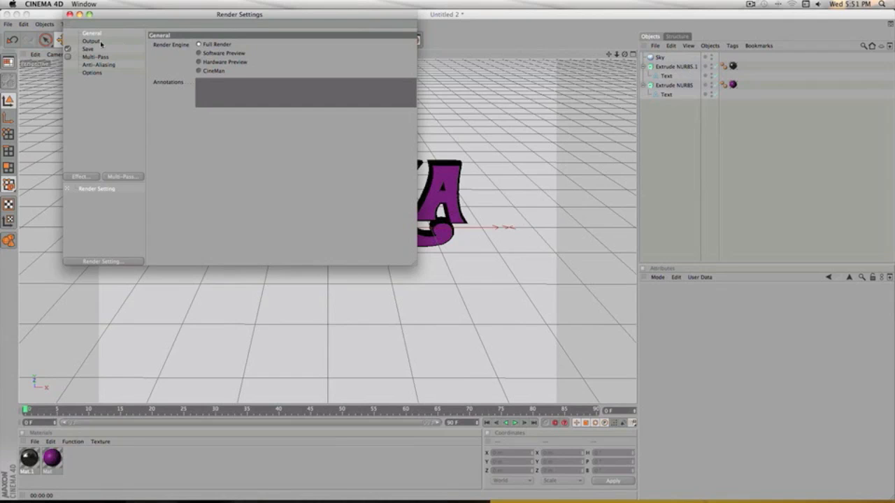
{"action": "left_click", "coordinate": [91, 42]}
{"action": "double_click", "coordinate": [221, 54]}
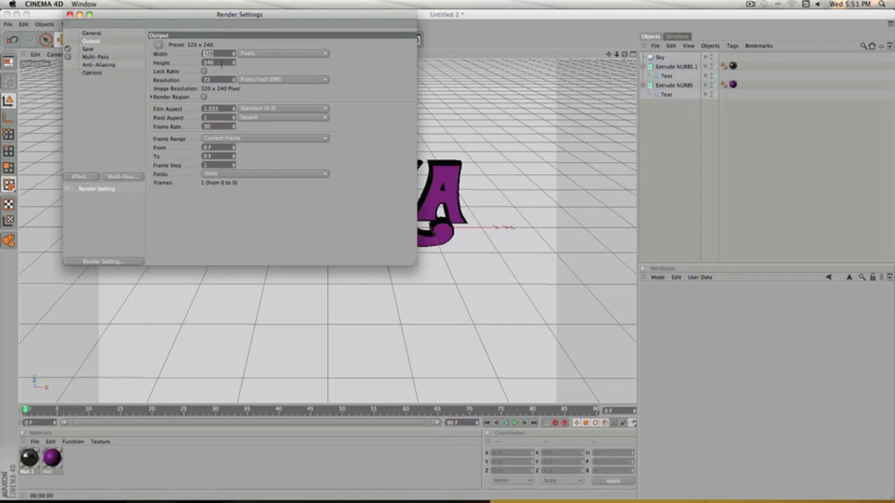
{"action": "type", "text": "6"}
{"action": "left_click", "coordinate": [221, 63]}
{"action": "scroll", "coordinate": [221, 63], "scroll_direction": "up", "scroll_amount": 10}
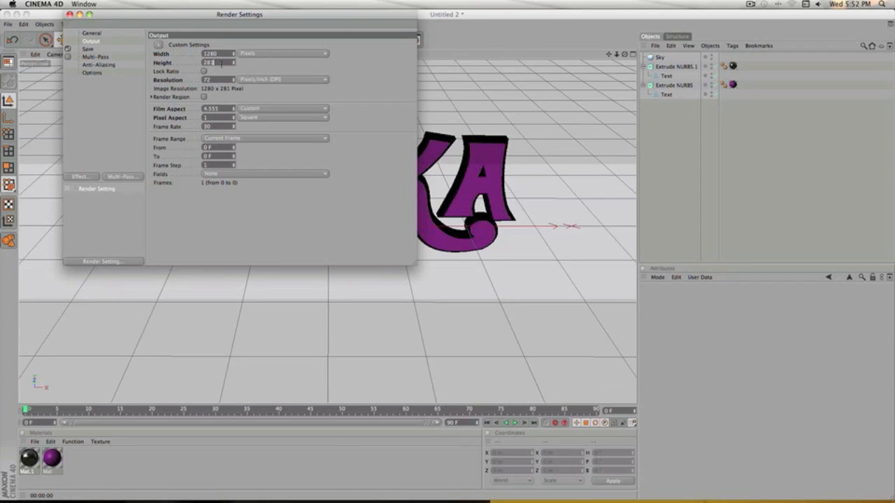
{"action": "scroll", "coordinate": [221, 63], "scroll_direction": "down", "scroll_amount": 4}
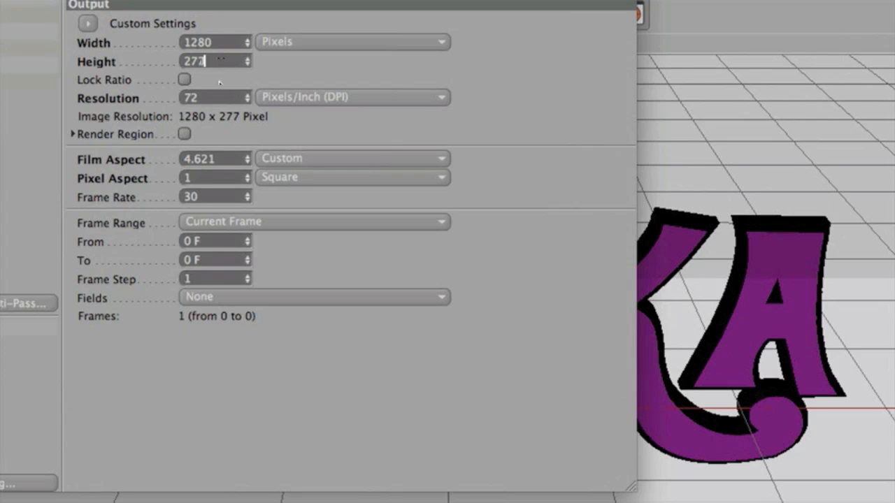
{"action": "key", "text": "BackSpace"}
{"action": "key", "text": "BackSpace"}
{"action": "key", "text": "BackSpace"}
{"action": "type", "text": "720"}
{"action": "left_click_drag", "start_coordinate": [222, 99], "coordinate": [180, 98]}
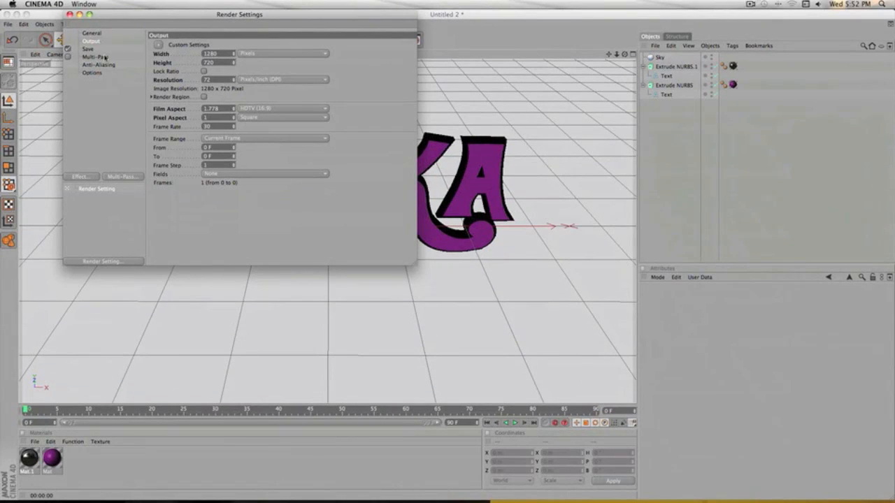
Set the rendered image to save to the Desktop under the file name 3D.
{"action": "left_click", "coordinate": [105, 58]}
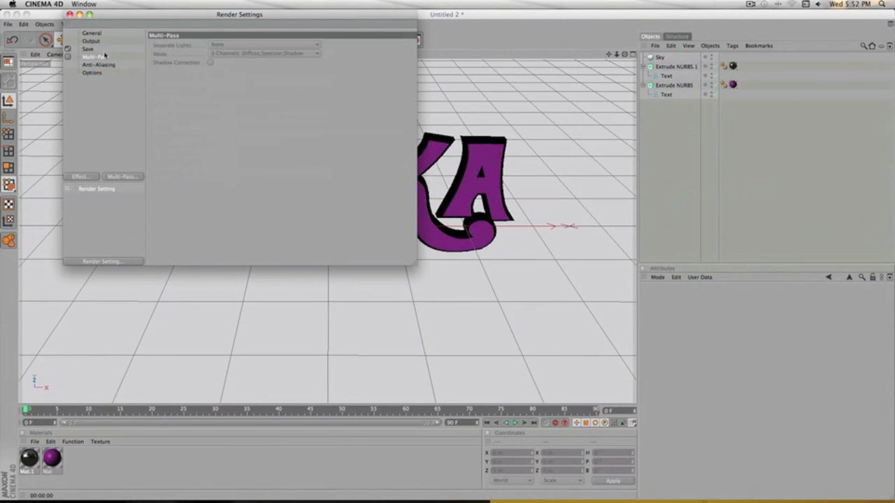
{"action": "left_click", "coordinate": [106, 50]}
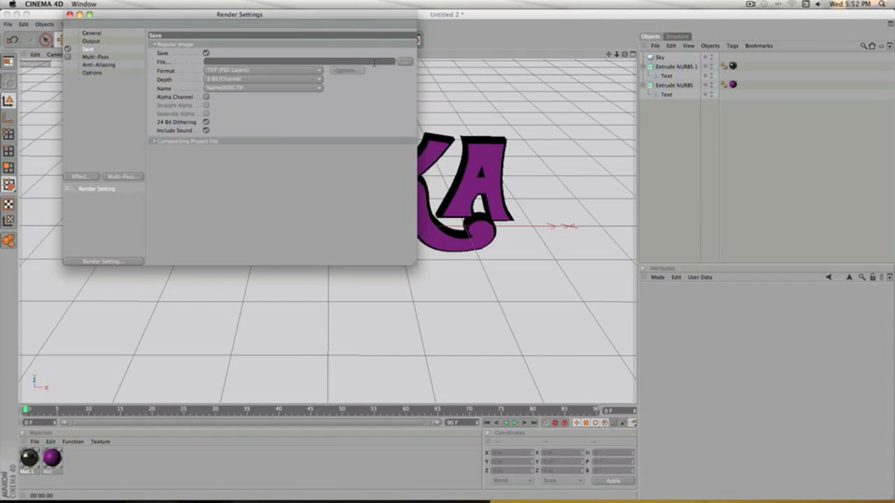
{"action": "left_click", "coordinate": [315, 73]}
{"action": "left_click", "coordinate": [325, 60]}
{"action": "left_click", "coordinate": [408, 62]}
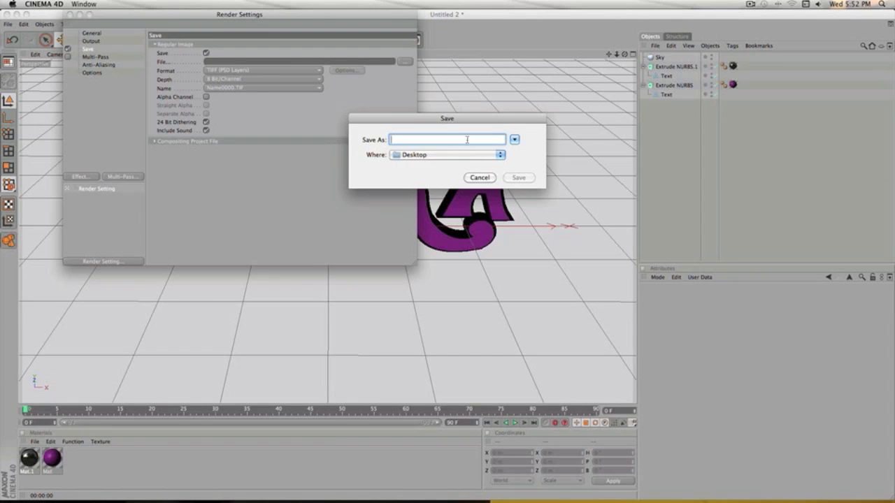
{"action": "type", "text": "3D"}
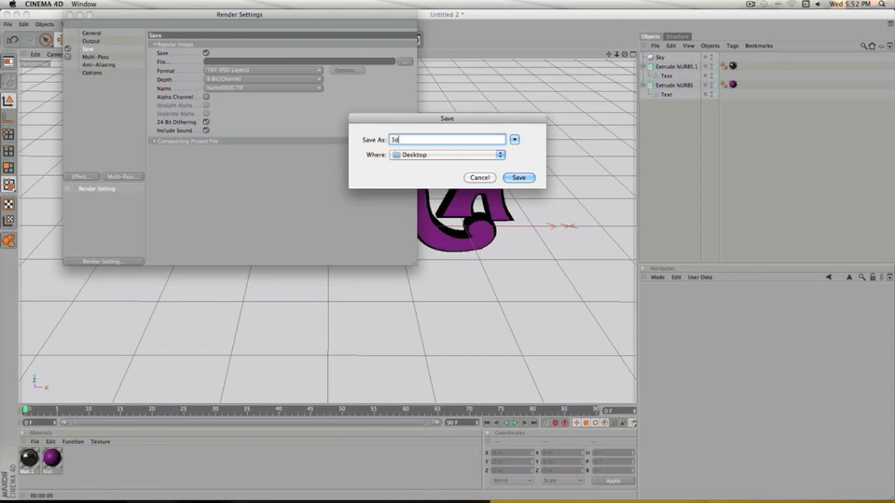
{"action": "type", "text": "imag"}
{"action": "key", "text": "BackSpace"}
{"action": "key", "text": "BackSpace"}
{"action": "key", "text": "BackSpace"}
{"action": "key", "text": "BackSpace"}
{"action": "key", "text": "Return"}
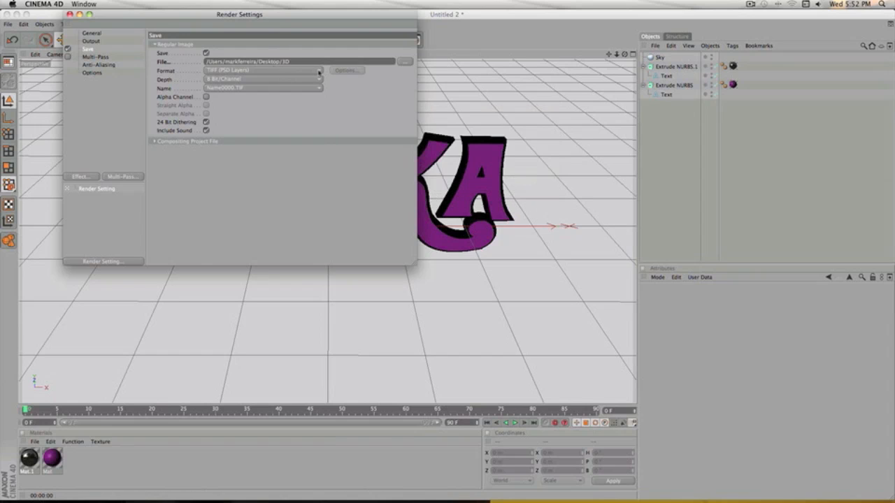
Set the output format to MacOS: Portable Network Graphics image with an alpha channel, and render the image to the Picture Viewer.
{"action": "left_click", "coordinate": [318, 72]}
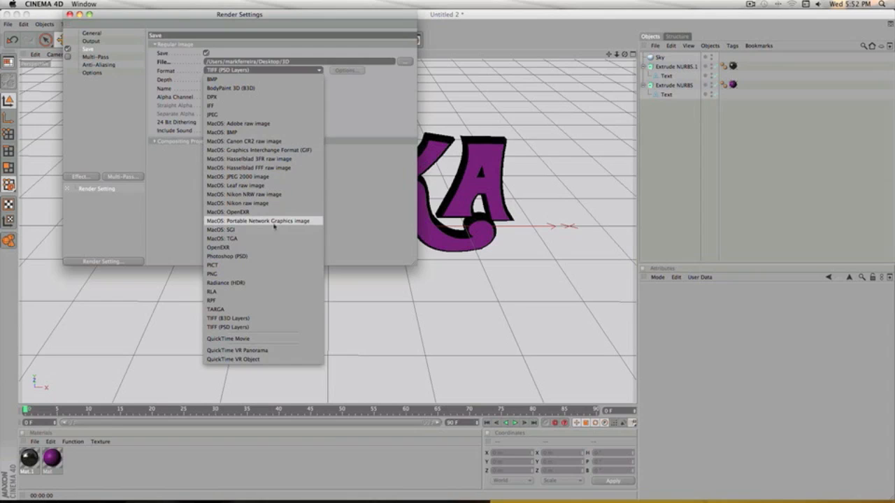
{"action": "left_click", "coordinate": [239, 221]}
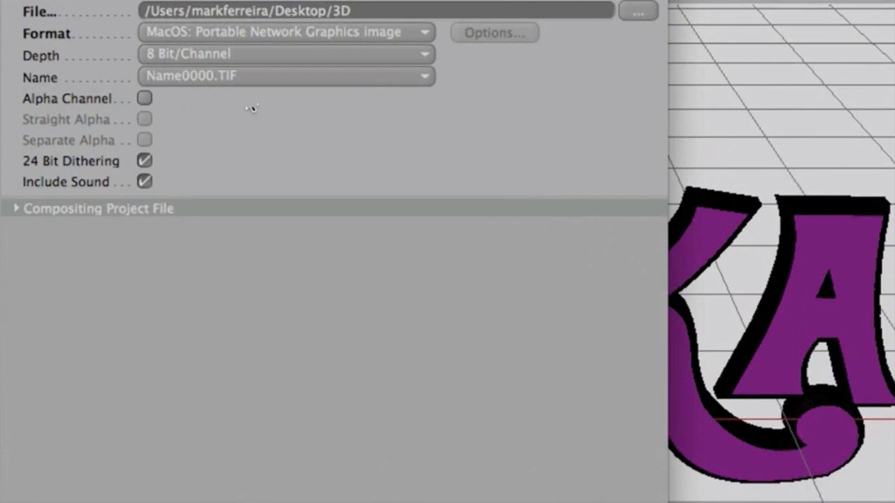
{"action": "left_click", "coordinate": [145, 99]}
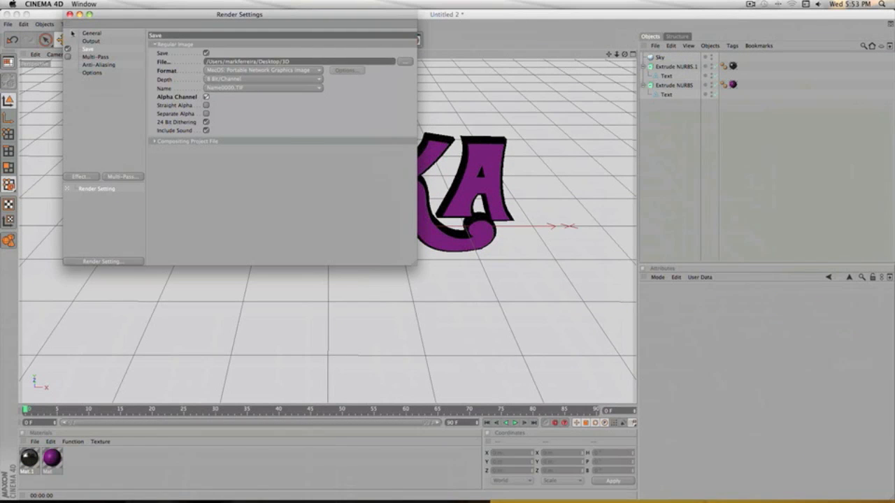
{"action": "left_click", "coordinate": [70, 14]}
{"action": "left_click", "coordinate": [221, 39]}
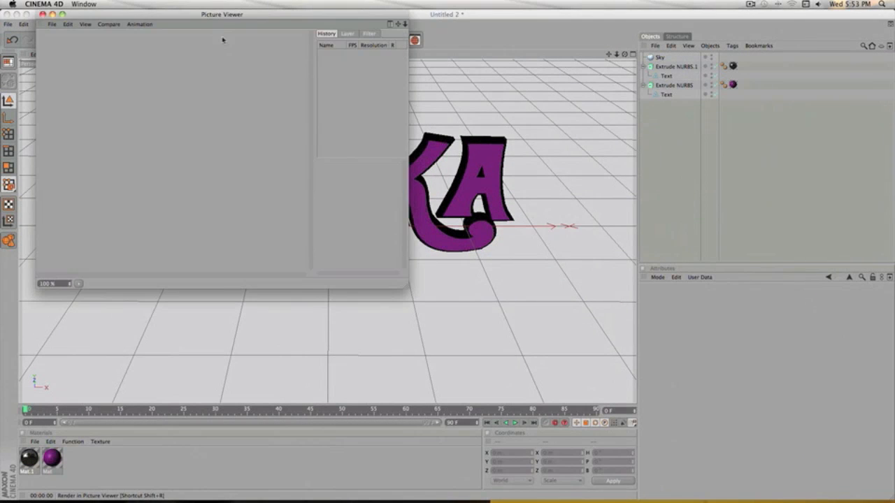
Switch to Photoshop, continue on a trial basis, and open 3D.png from the Desktop.
{"action": "mouse_move", "coordinate": [321, 497]}
{"action": "left_click", "coordinate": [587, 479]}
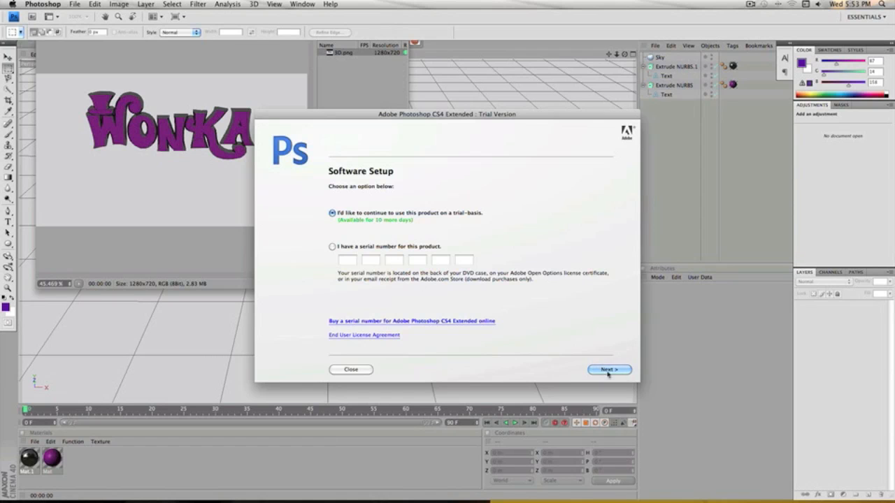
{"action": "left_click", "coordinate": [603, 371]}
{"action": "left_click", "coordinate": [73, 5]}
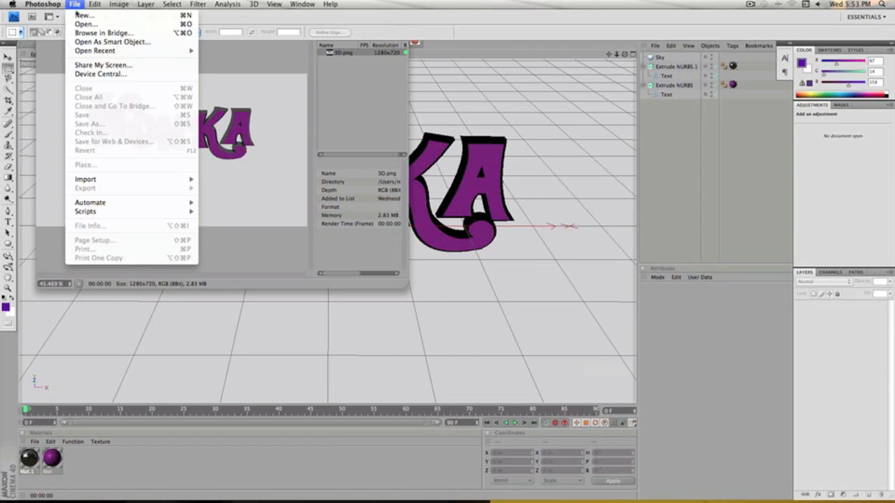
{"action": "left_click", "coordinate": [85, 24]}
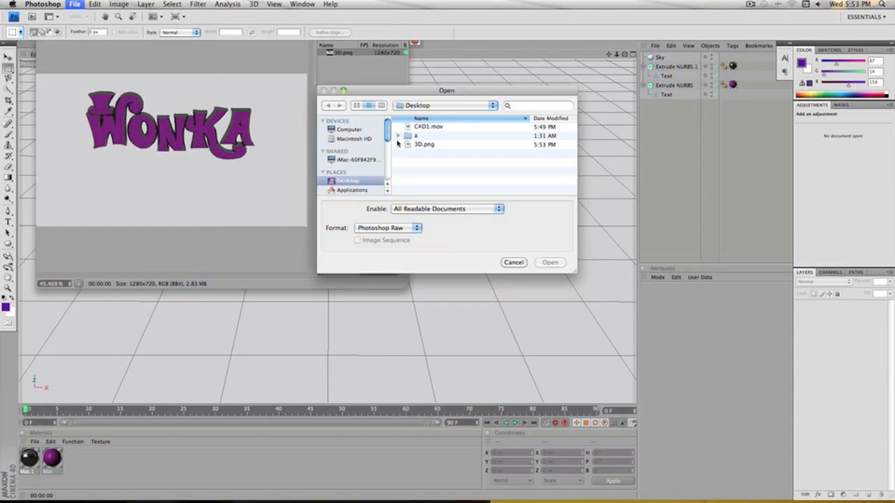
{"action": "left_click", "coordinate": [429, 127]}
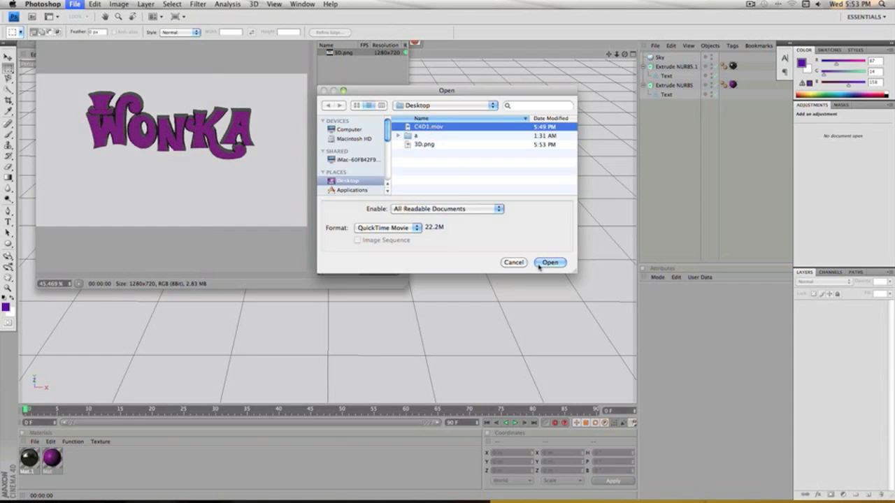
{"action": "left_click", "coordinate": [424, 144]}
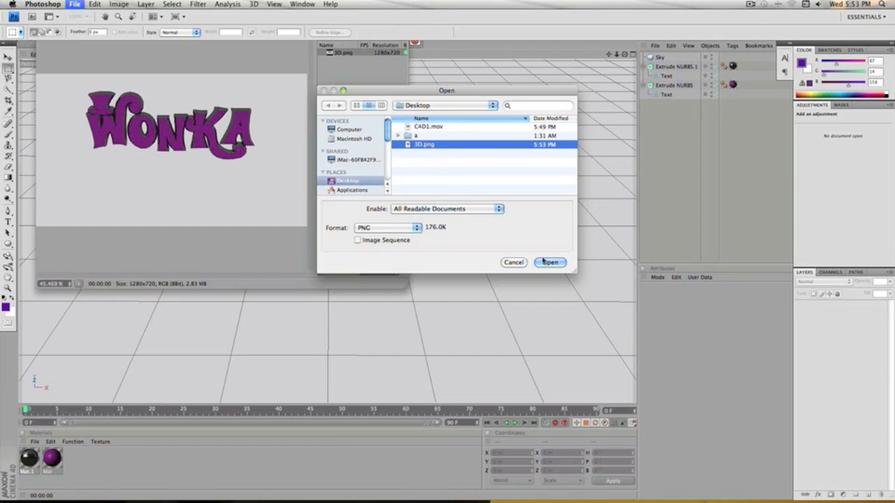
{"action": "left_click", "coordinate": [546, 263]}
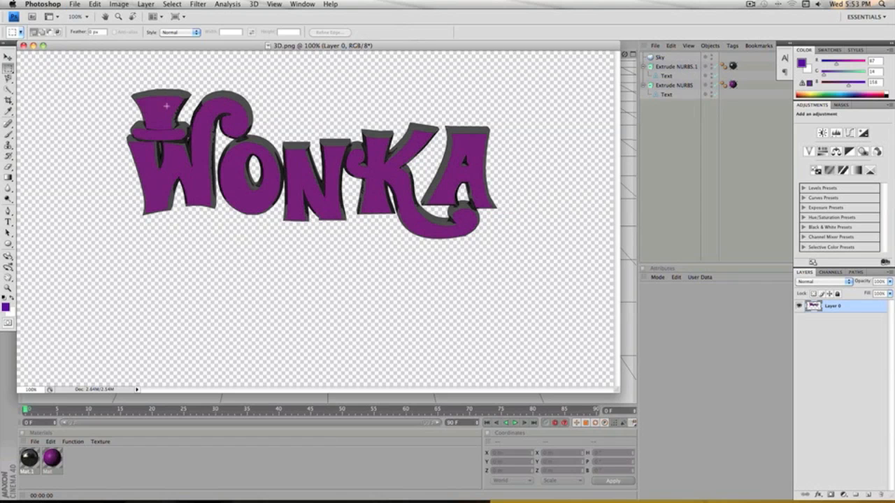
{"action": "left_click", "coordinate": [73, 4]}
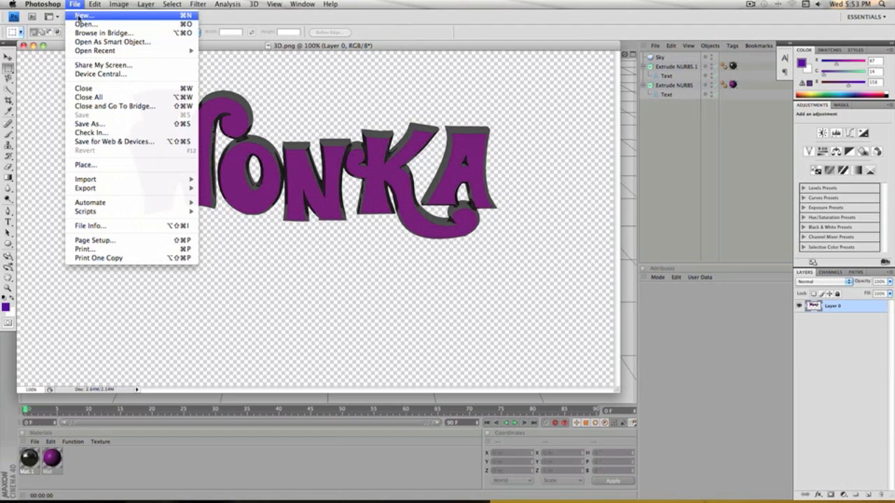
{"action": "left_click", "coordinate": [81, 16]}
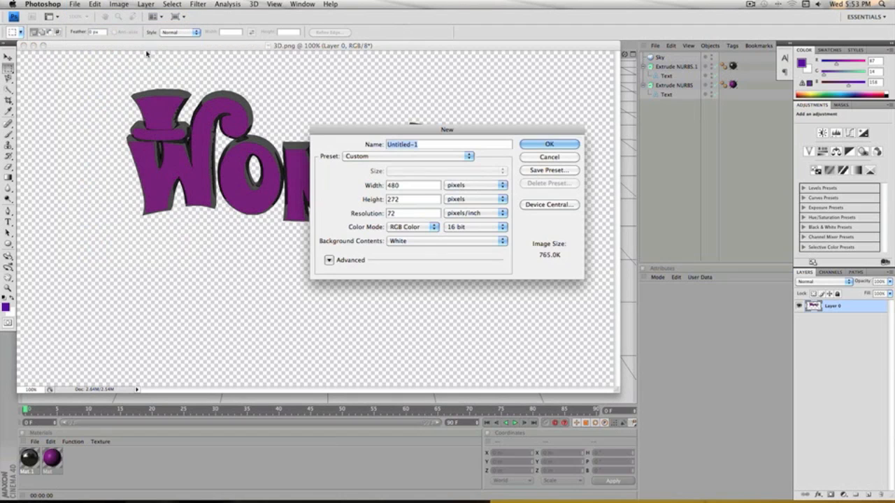
{"action": "left_click", "coordinate": [542, 157]}
Search for "2k" while opening another file and enter the 2k folder.
{"action": "left_click", "coordinate": [73, 4]}
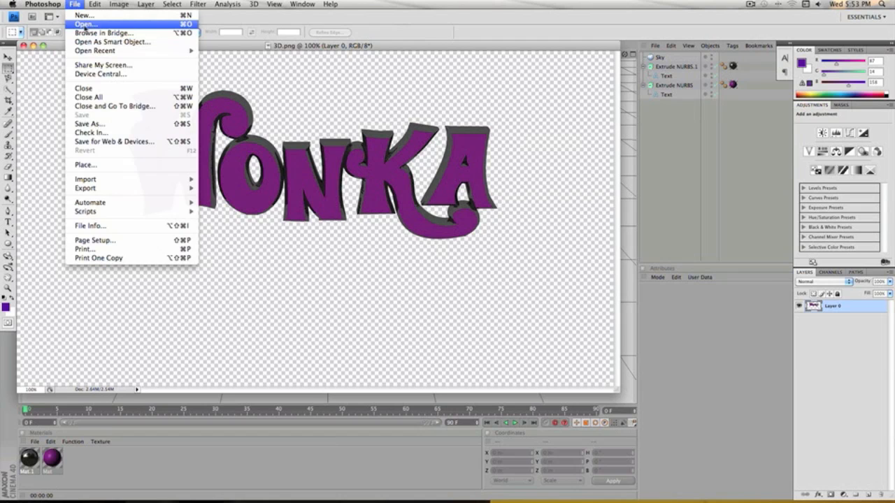
{"action": "left_click", "coordinate": [85, 25]}
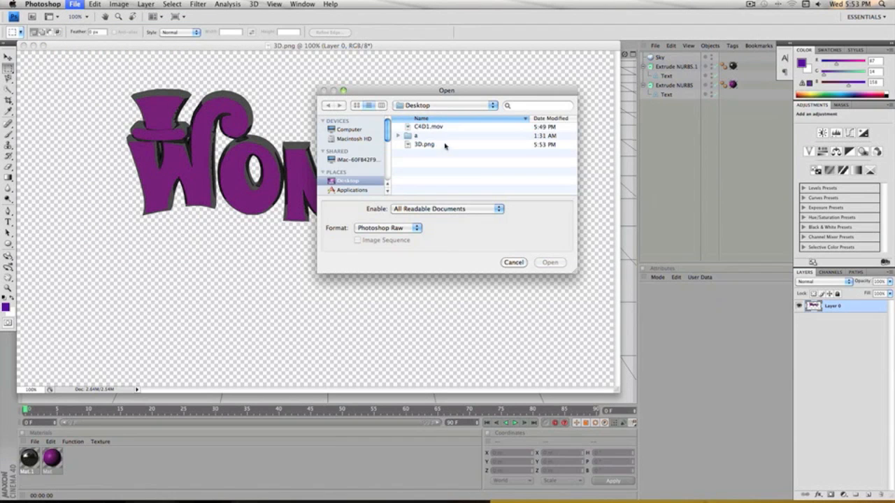
{"action": "left_click", "coordinate": [509, 106]}
{"action": "type", "text": "2k"}
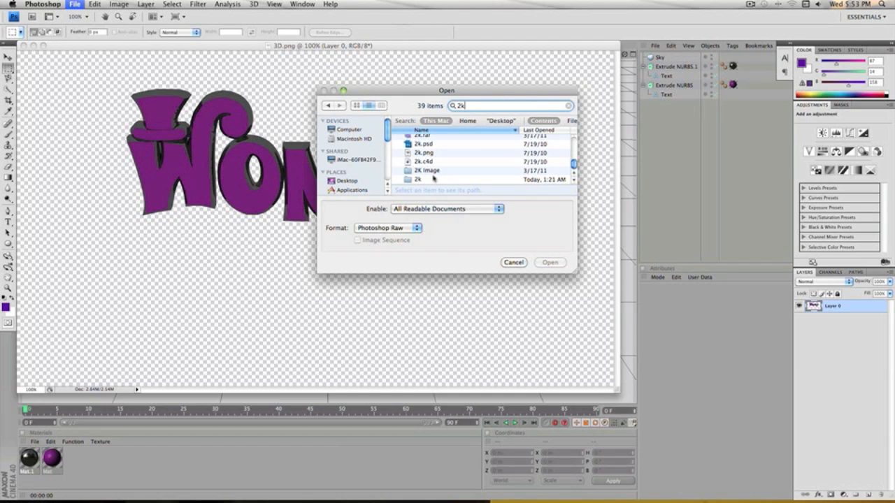
{"action": "double_click", "coordinate": [433, 180]}
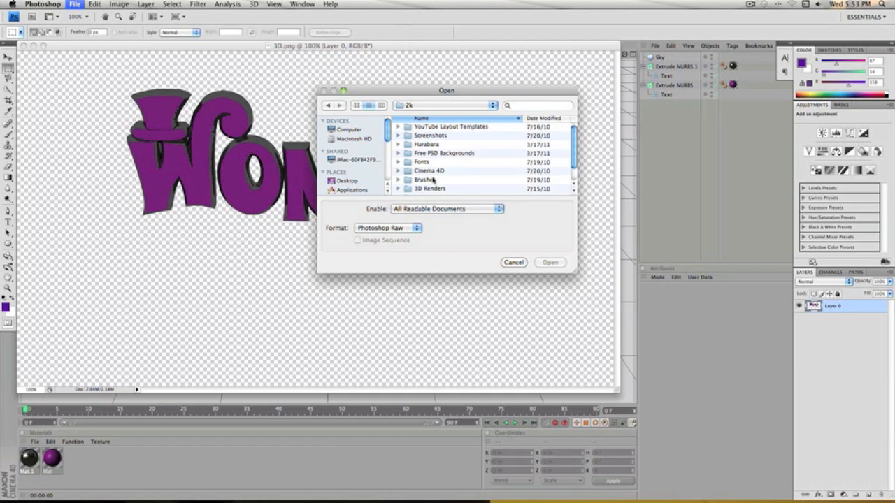
Open Partner Colour Template.psd from the YouTube Layout Templates folder.
{"action": "scroll", "coordinate": [432, 177], "scroll_direction": "down", "scroll_amount": 1}
{"action": "scroll", "coordinate": [445, 159], "scroll_direction": "up", "scroll_amount": 1}
{"action": "double_click", "coordinate": [452, 128]}
{"action": "scroll", "coordinate": [448, 137], "scroll_direction": "down", "scroll_amount": 1}
{"action": "scroll", "coordinate": [448, 139], "scroll_direction": "up", "scroll_amount": 1}
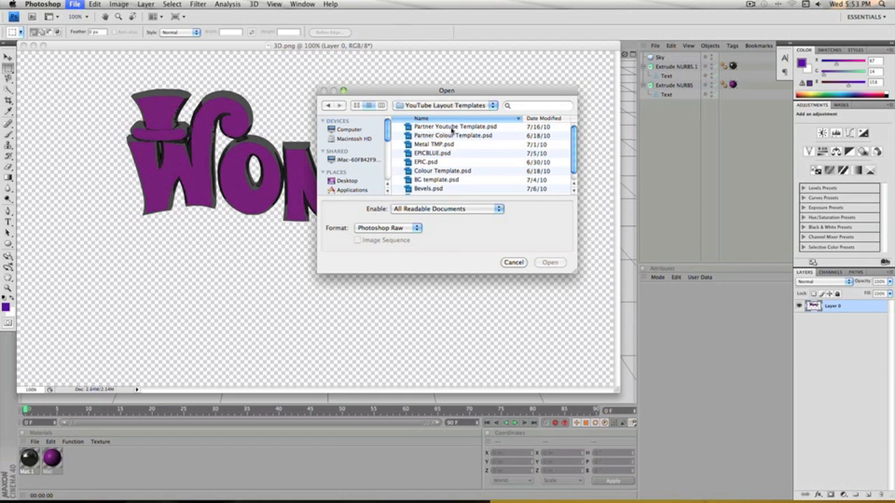
{"action": "left_click", "coordinate": [452, 127]}
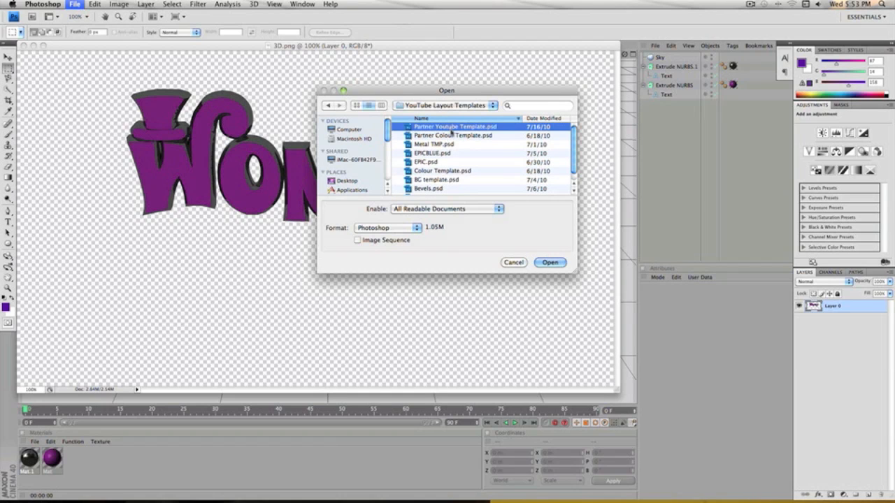
{"action": "left_click", "coordinate": [452, 137]}
{"action": "double_click", "coordinate": [452, 138]}
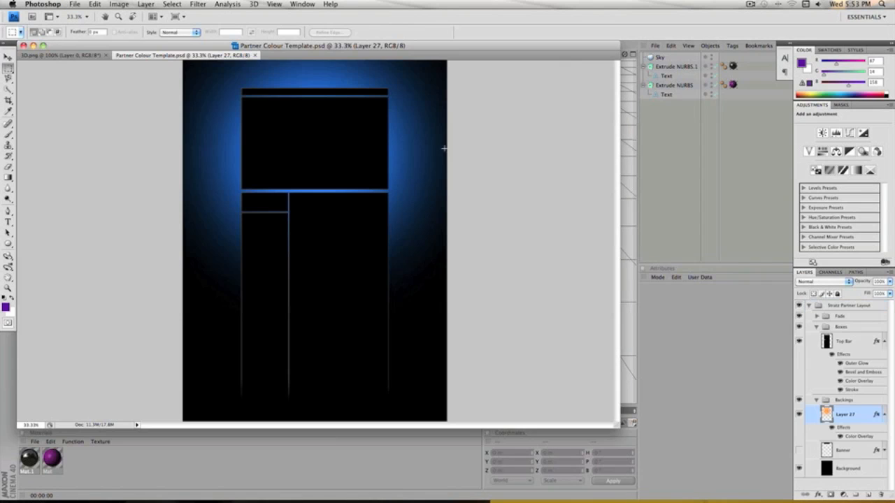
Set the Color Overlay of Layer 27 to purple c600ff and apply the layer style.
{"action": "double_click", "coordinate": [863, 418]}
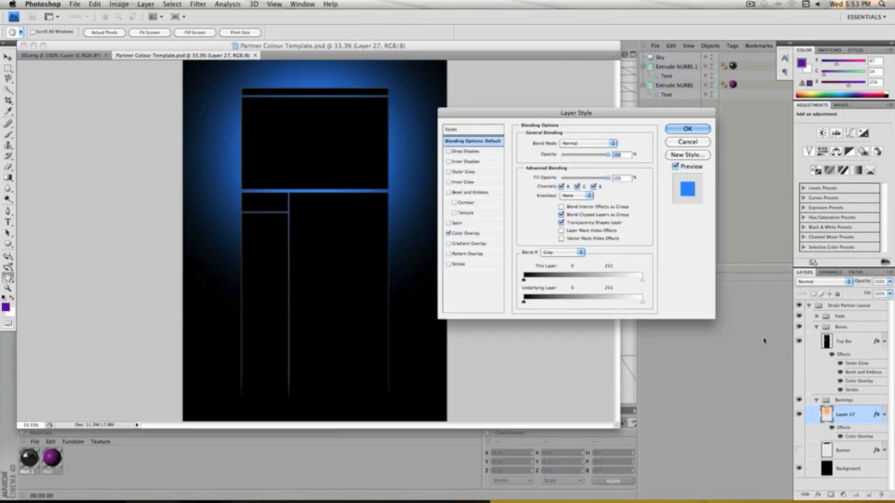
{"action": "left_click", "coordinate": [479, 234]}
{"action": "left_click", "coordinate": [613, 145]}
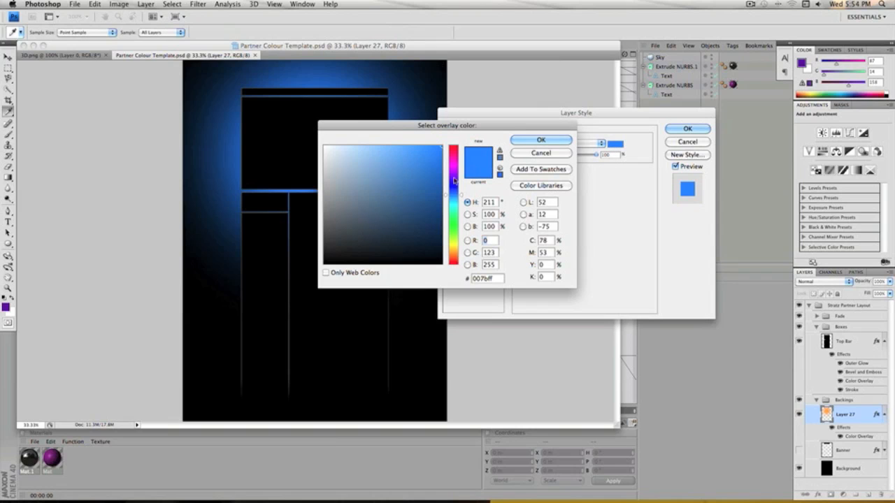
{"action": "left_click_drag", "start_coordinate": [458, 179], "coordinate": [456, 169]}
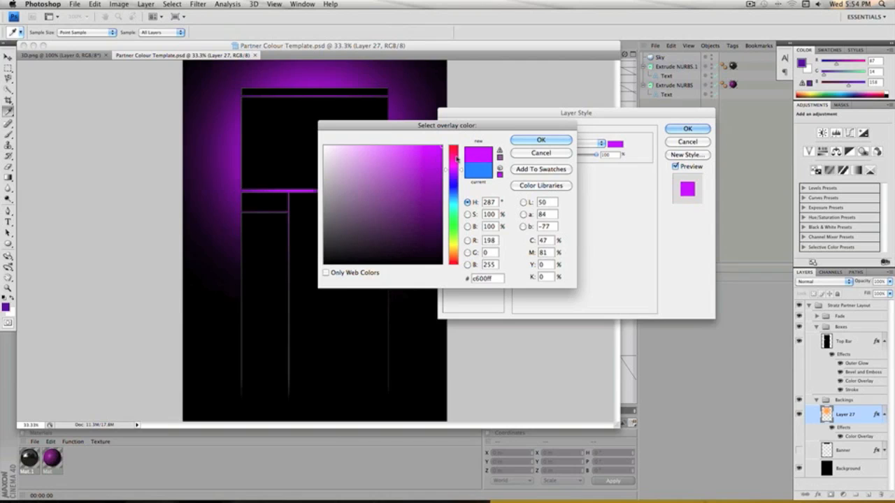
{"action": "left_click", "coordinate": [541, 140]}
{"action": "left_click", "coordinate": [687, 128]}
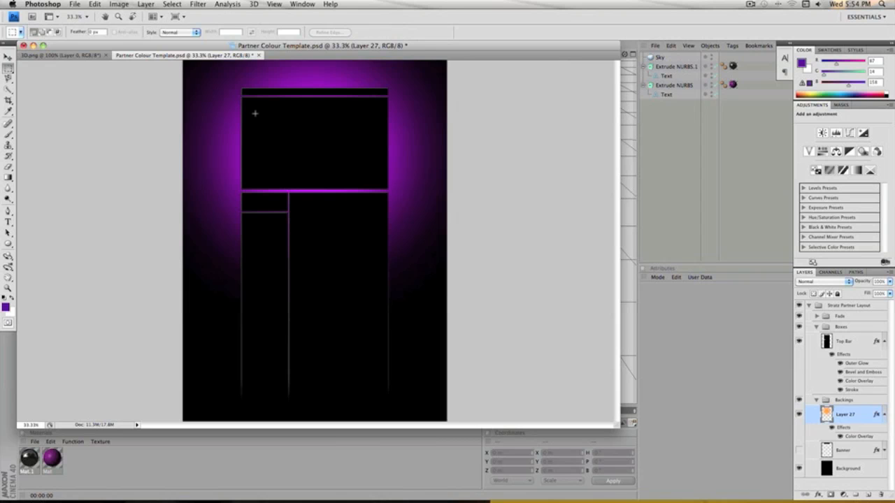
Copy the Wonka lettering from 3D.png into the Partner Colour Template and move its layer above the Stratz Partner Layout group.
{"action": "scroll", "coordinate": [254, 113], "scroll_direction": "up", "scroll_amount": 5, "text": "alt"}
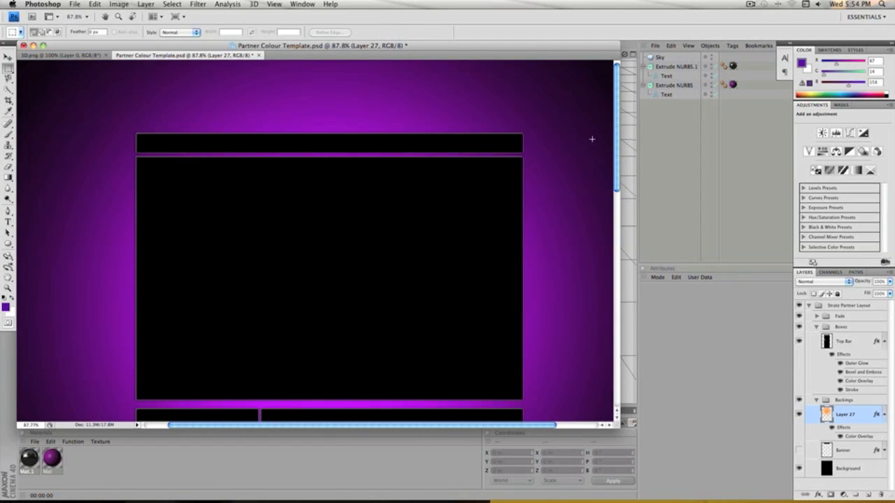
{"action": "scroll", "coordinate": [340, 125], "scroll_direction": "down", "scroll_amount": 3}
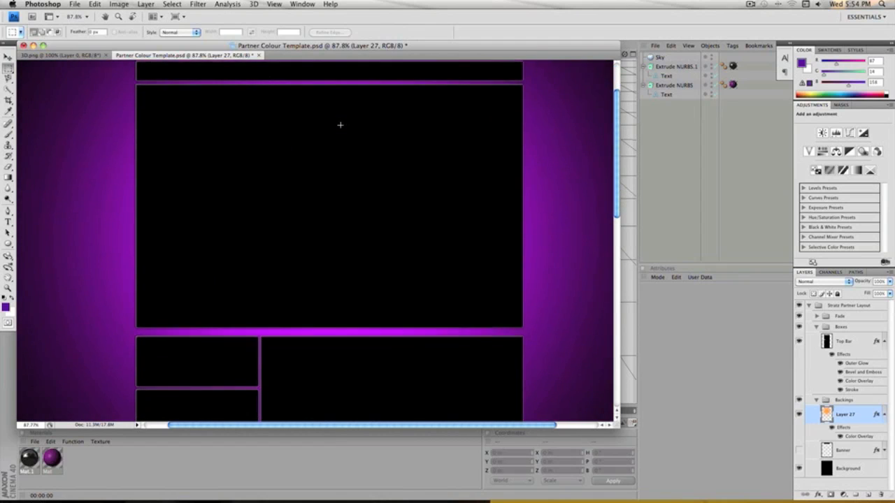
{"action": "scroll", "coordinate": [340, 125], "scroll_direction": "down", "scroll_amount": 3, "text": "alt"}
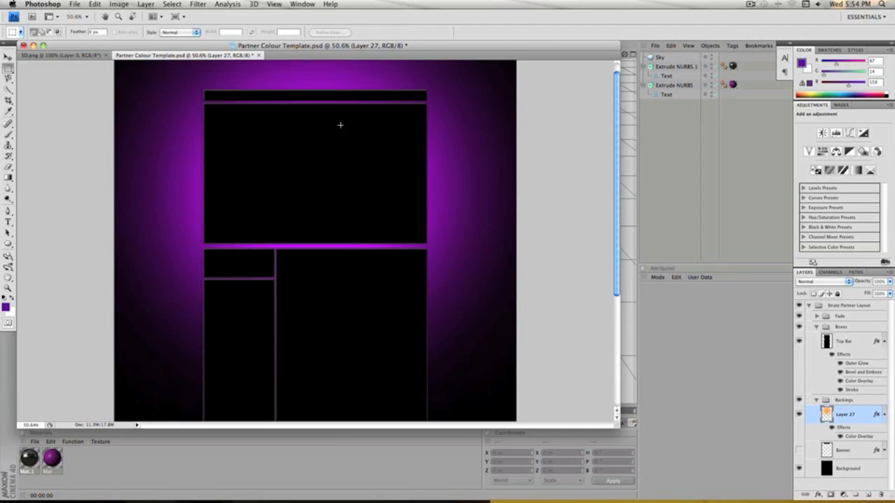
{"action": "scroll", "coordinate": [318, 112], "scroll_direction": "up", "scroll_amount": 2}
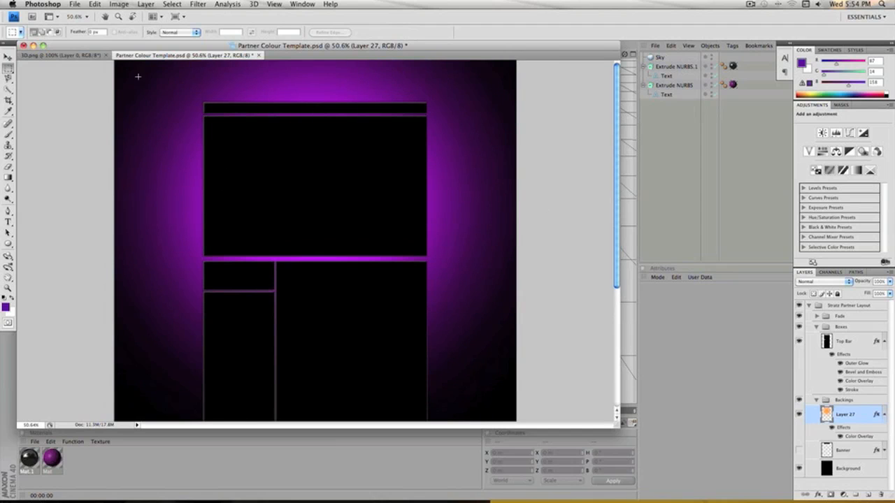
{"action": "left_click", "coordinate": [91, 55]}
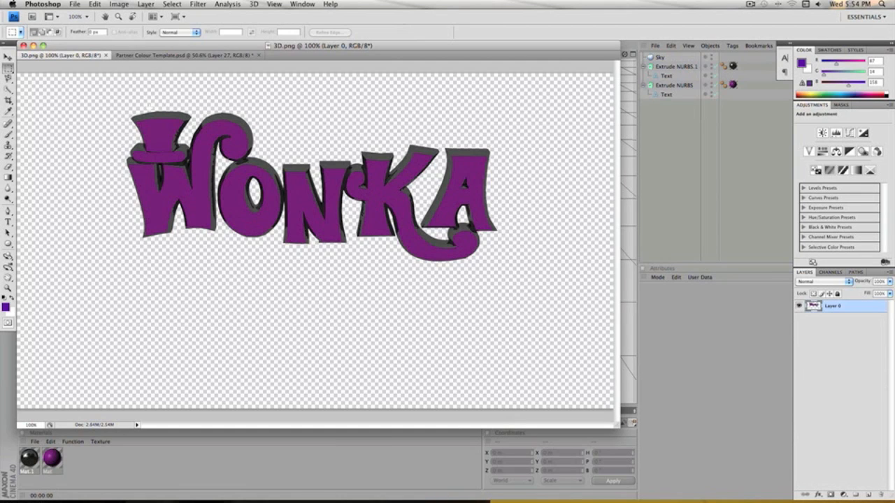
{"action": "left_click", "coordinate": [8, 56]}
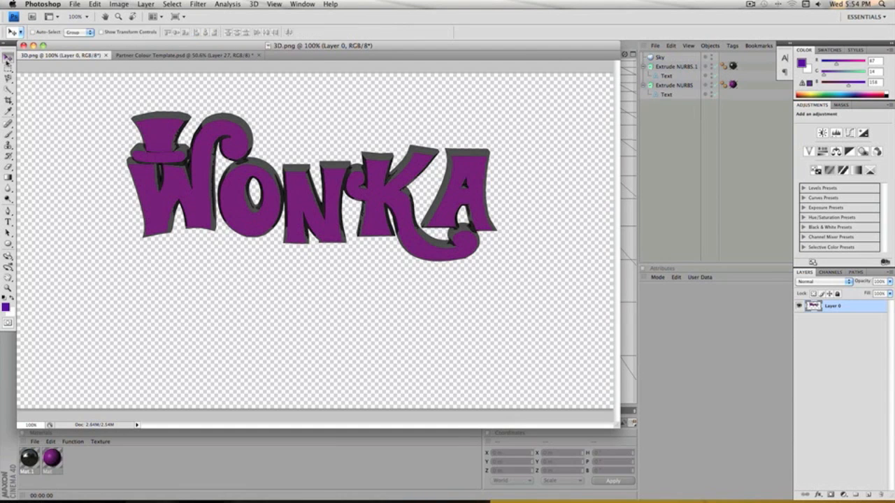
{"action": "left_click_drag", "start_coordinate": [173, 193], "coordinate": [182, 157]}
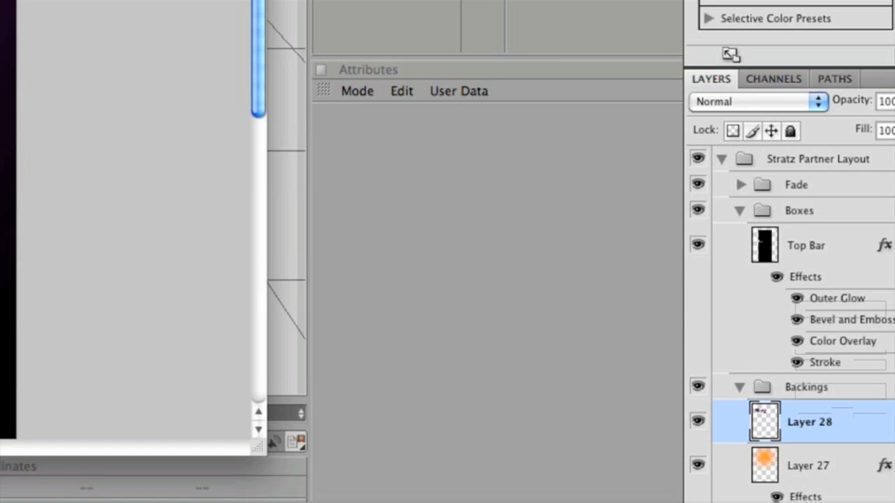
{"action": "left_click_drag", "start_coordinate": [810, 422], "coordinate": [776, 149]}
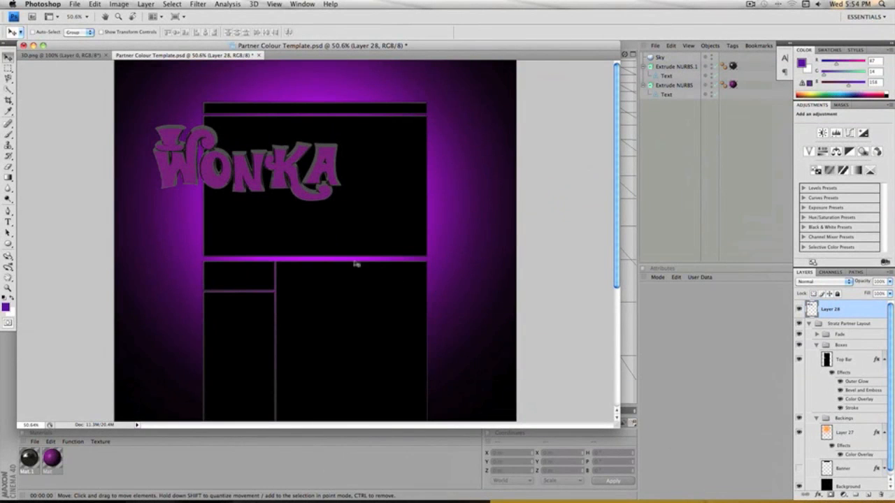
Centre the Wonka lettering above the layout boxes and scale it to about 64.1% width and 57.3% height.
{"action": "left_click_drag", "start_coordinate": [267, 168], "coordinate": [326, 144]}
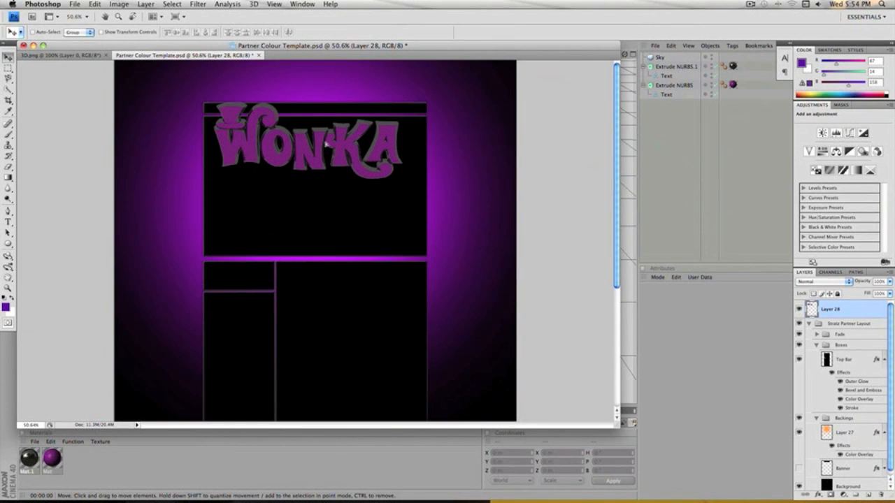
{"action": "key", "text": "super+t"}
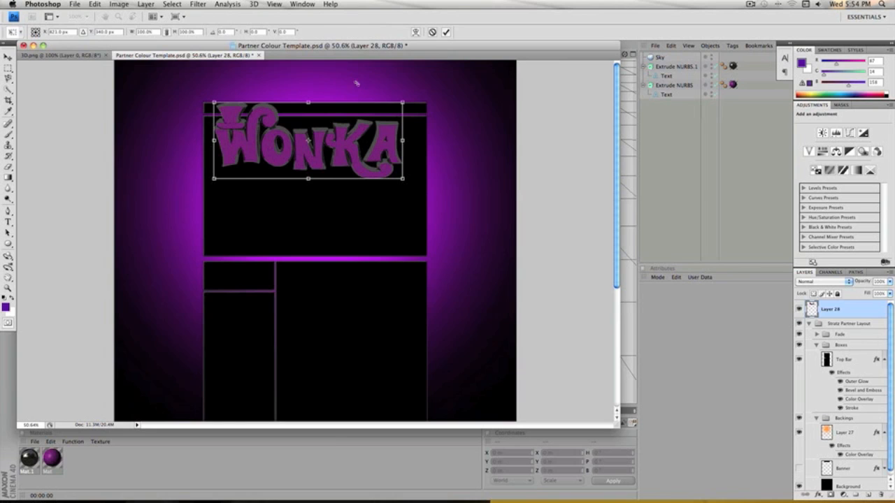
{"action": "left_click_drag", "start_coordinate": [403, 101], "coordinate": [350, 85]}
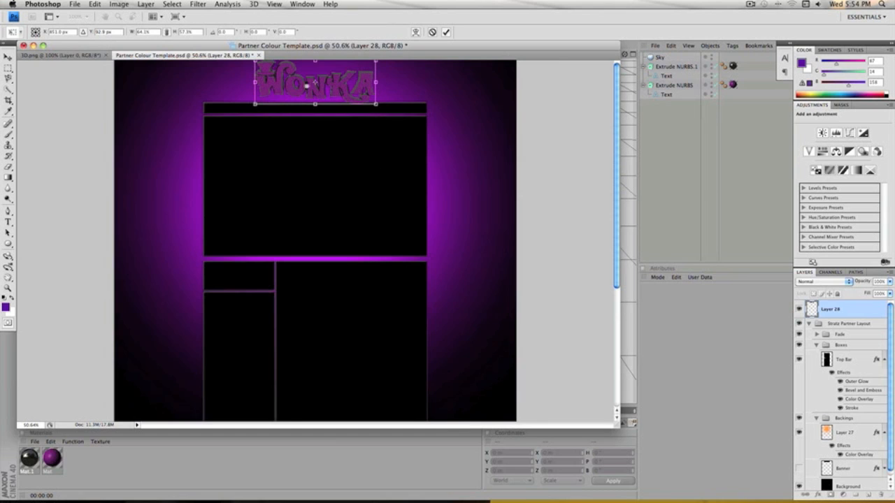
Try the lettering rotated upright at the boxes' left edge, and finally place it nearly level over the purple divider and apply the transform.
{"action": "left_click_drag", "start_coordinate": [381, 109], "coordinate": [319, 30]}
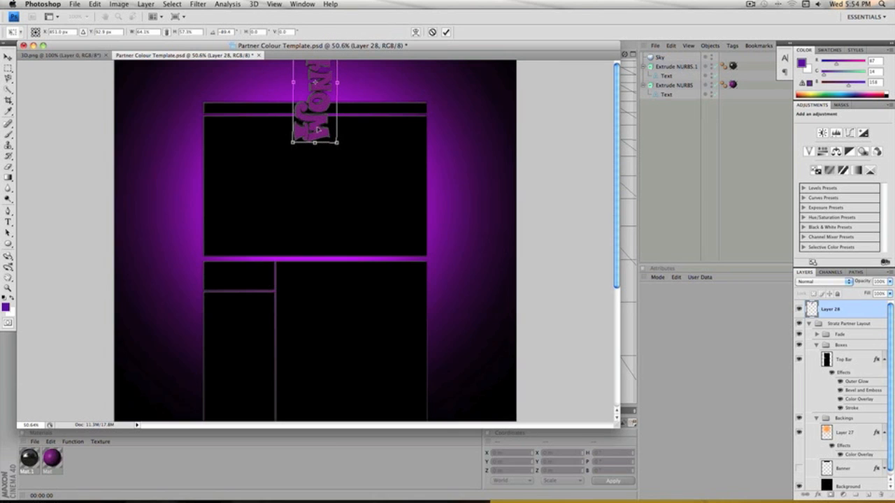
{"action": "left_click_drag", "start_coordinate": [320, 130], "coordinate": [194, 198]}
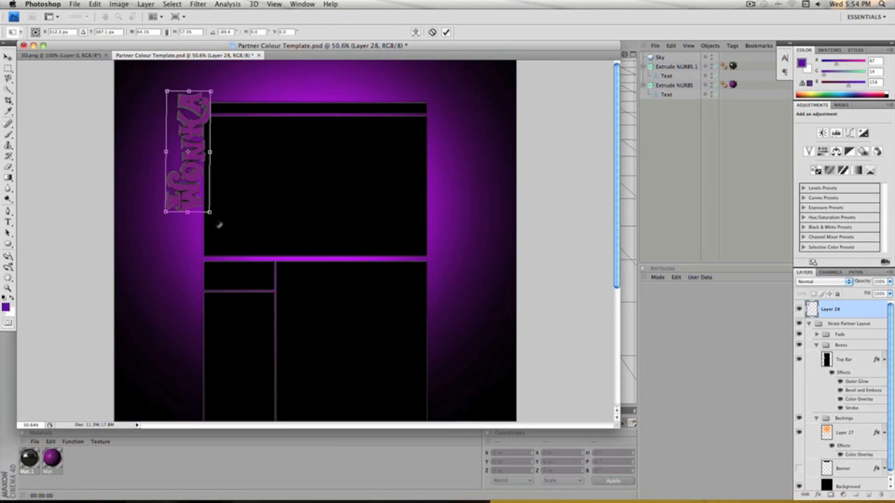
{"action": "left_click_drag", "start_coordinate": [195, 202], "coordinate": [333, 253]}
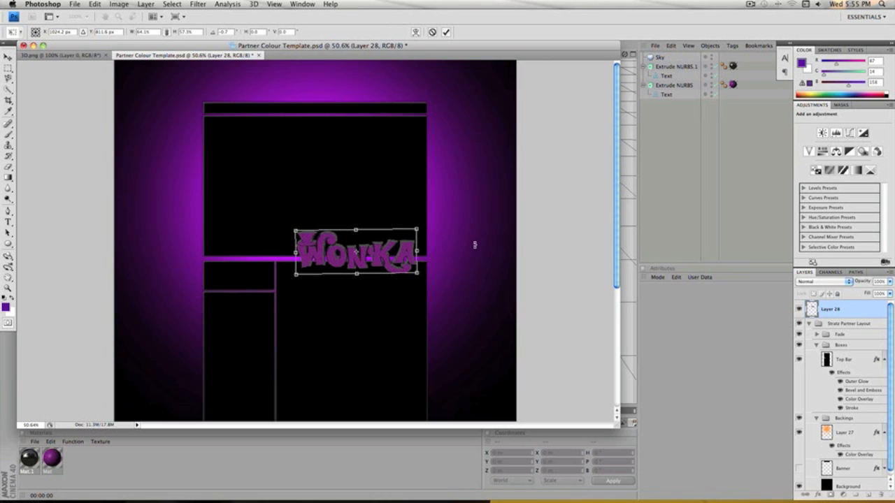
{"action": "key", "text": "Return"}
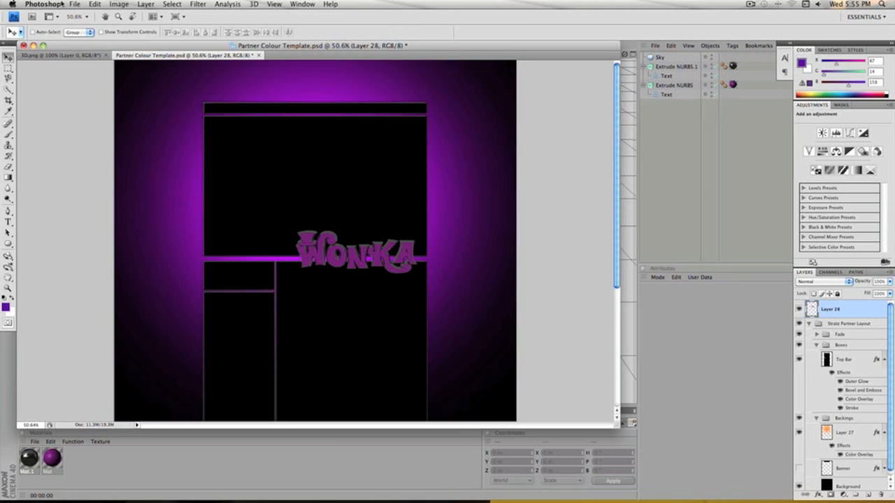
{"action": "left_click", "coordinate": [751, 5]}
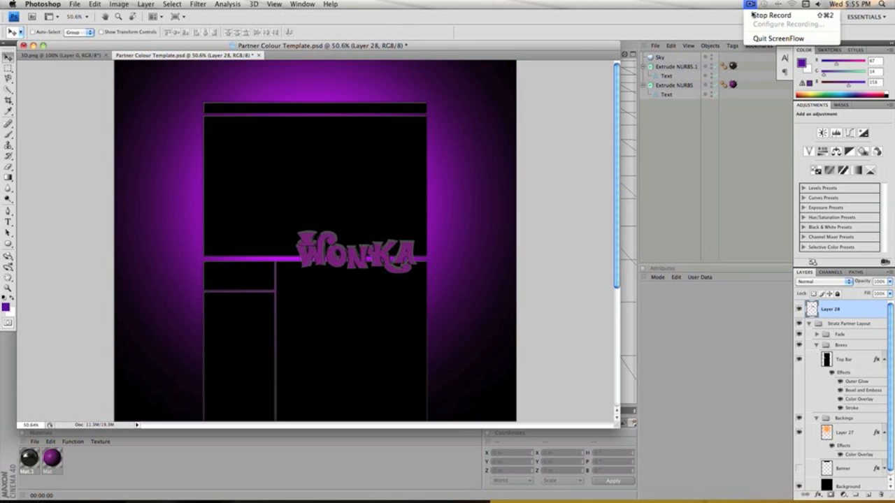